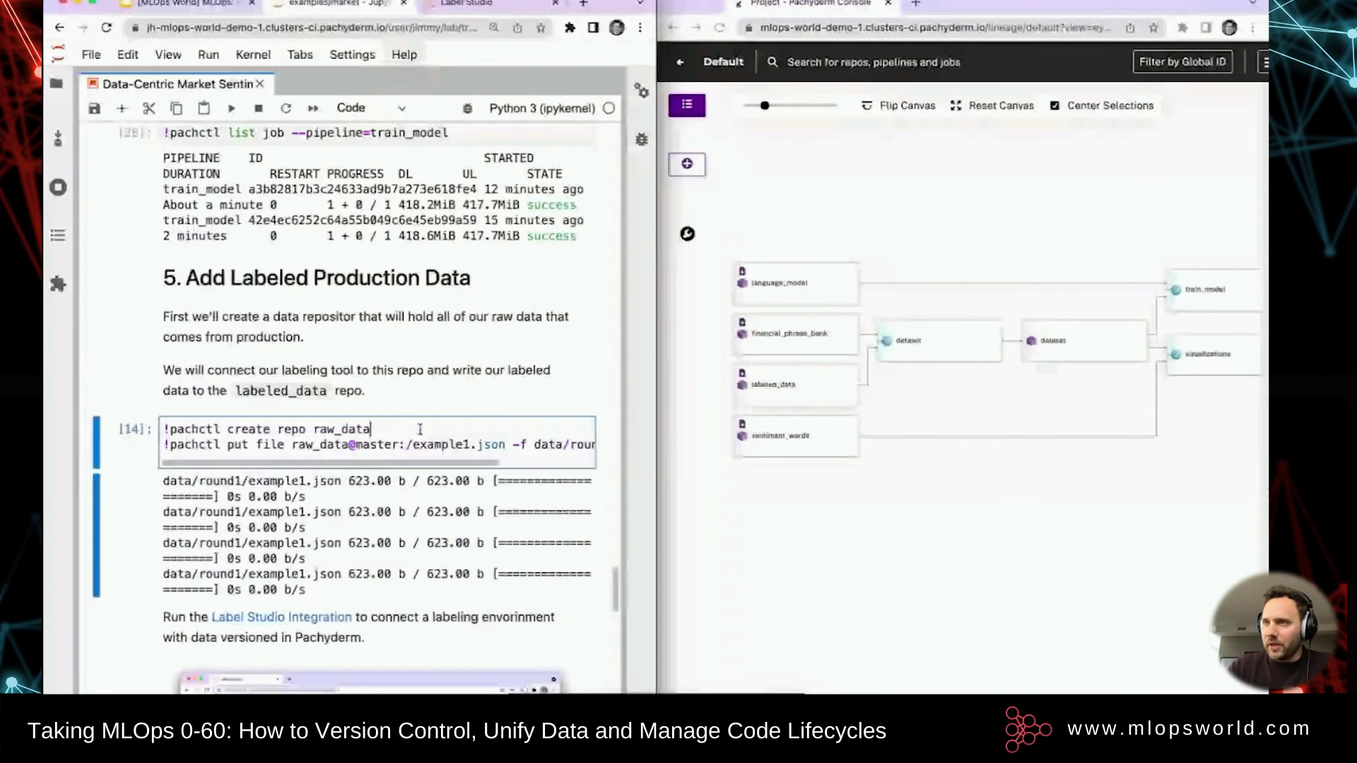
# - Run the notebook cell that creates the raw_data repo and uploads example1.json, and preview the committed file in the Pachyderm Console
pyautogui.hotkey('shift', 'Return')
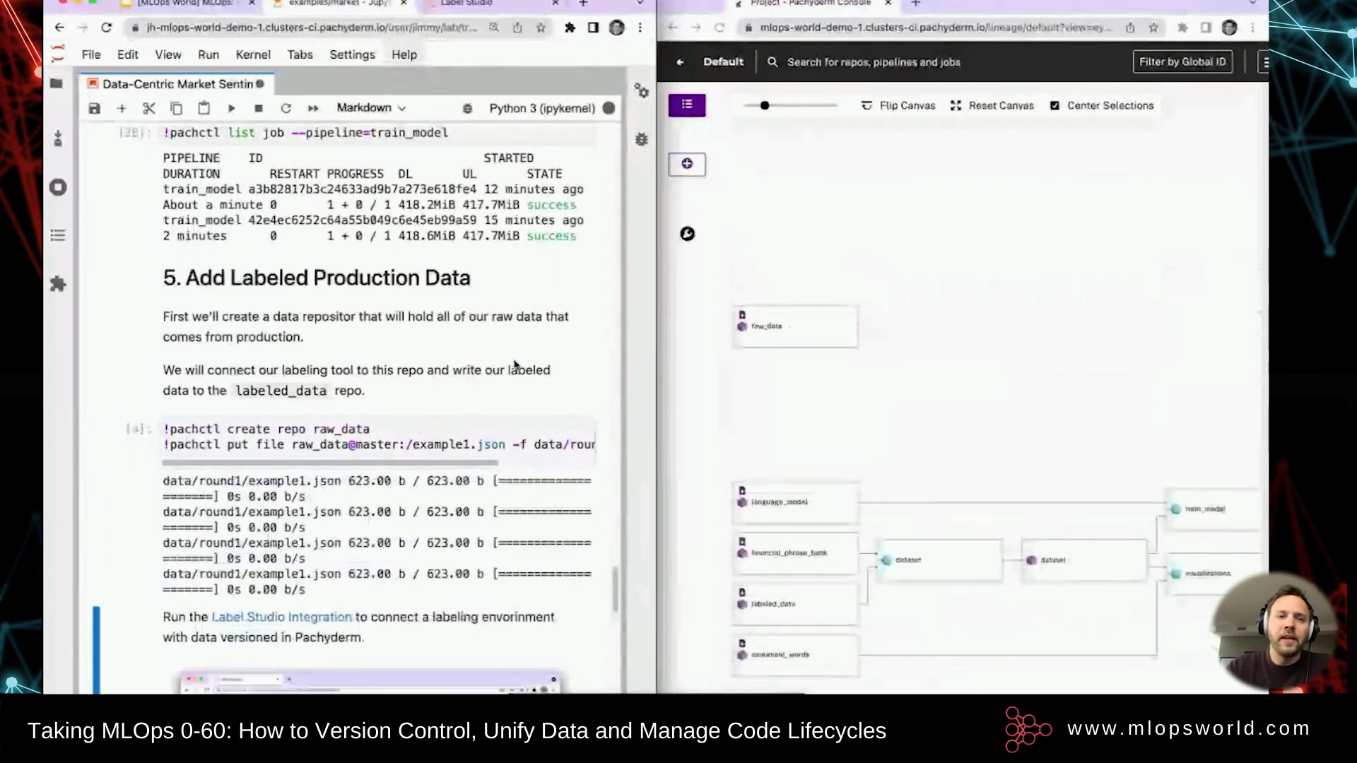
pyautogui.click(824, 323)
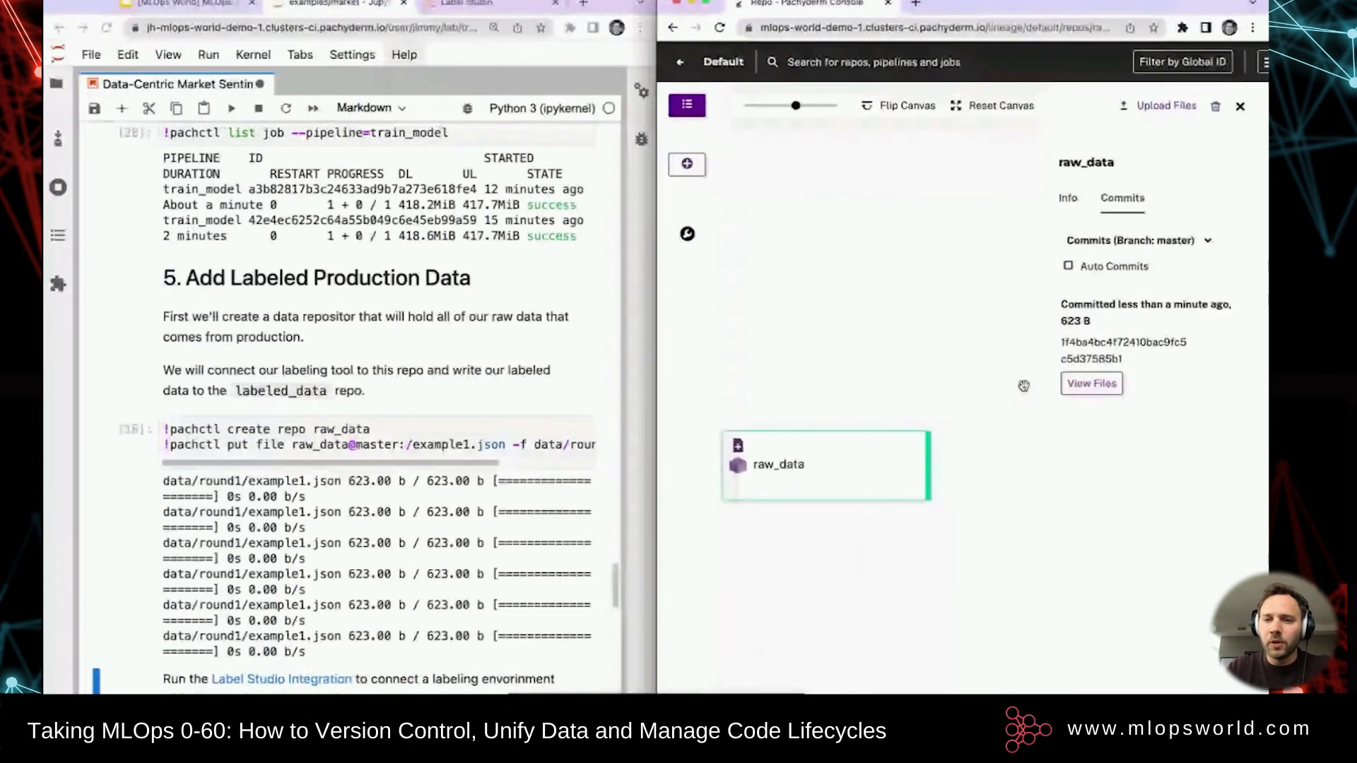
pyautogui.click(1103, 389)
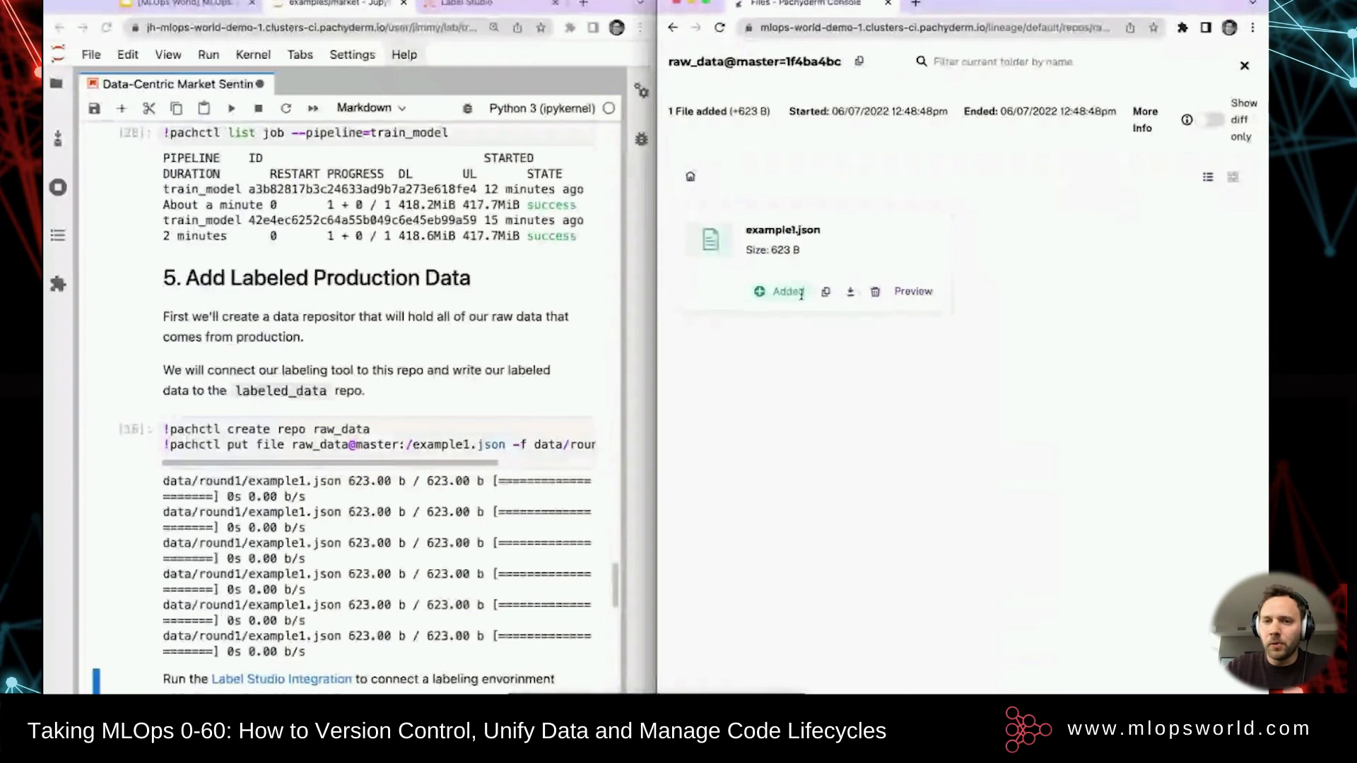
pyautogui.click(914, 291)
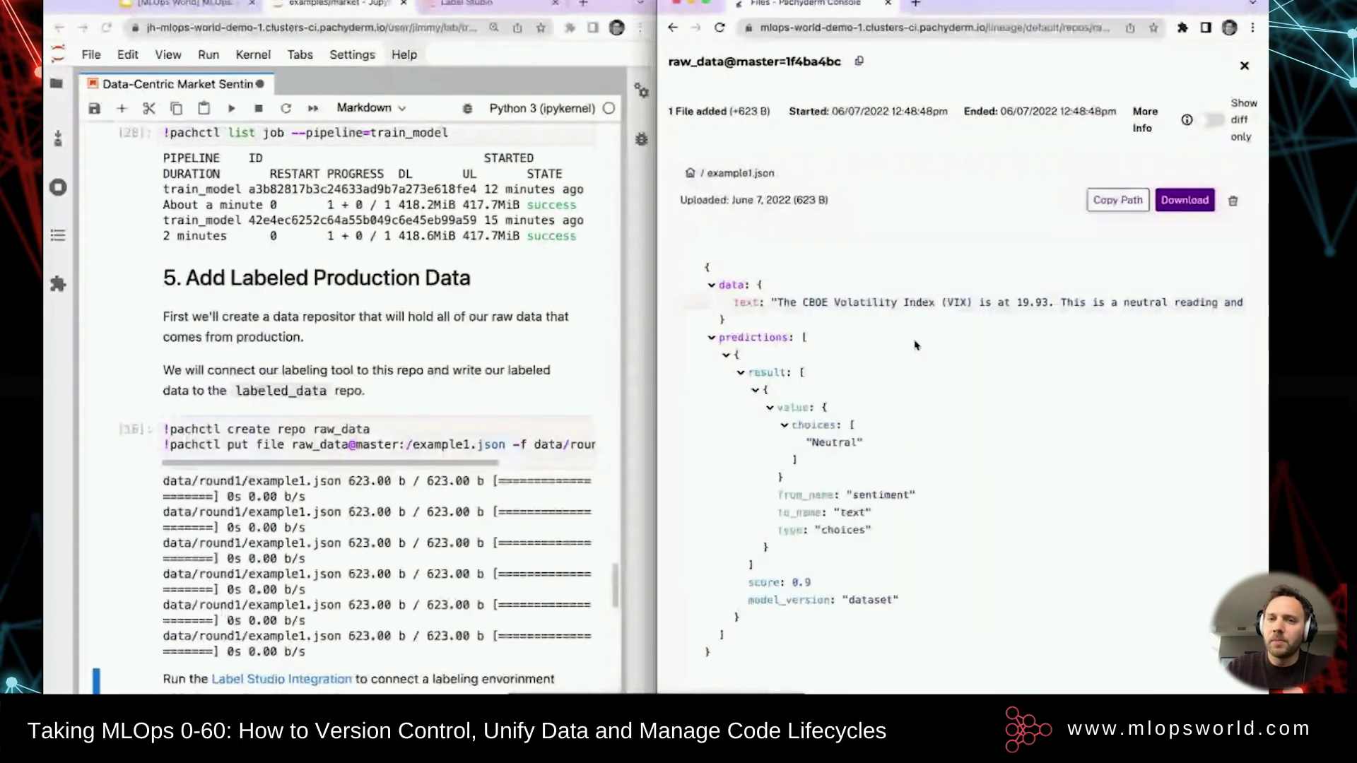
pyautogui.moveTo(777, 303); pyautogui.dragTo(834, 332)
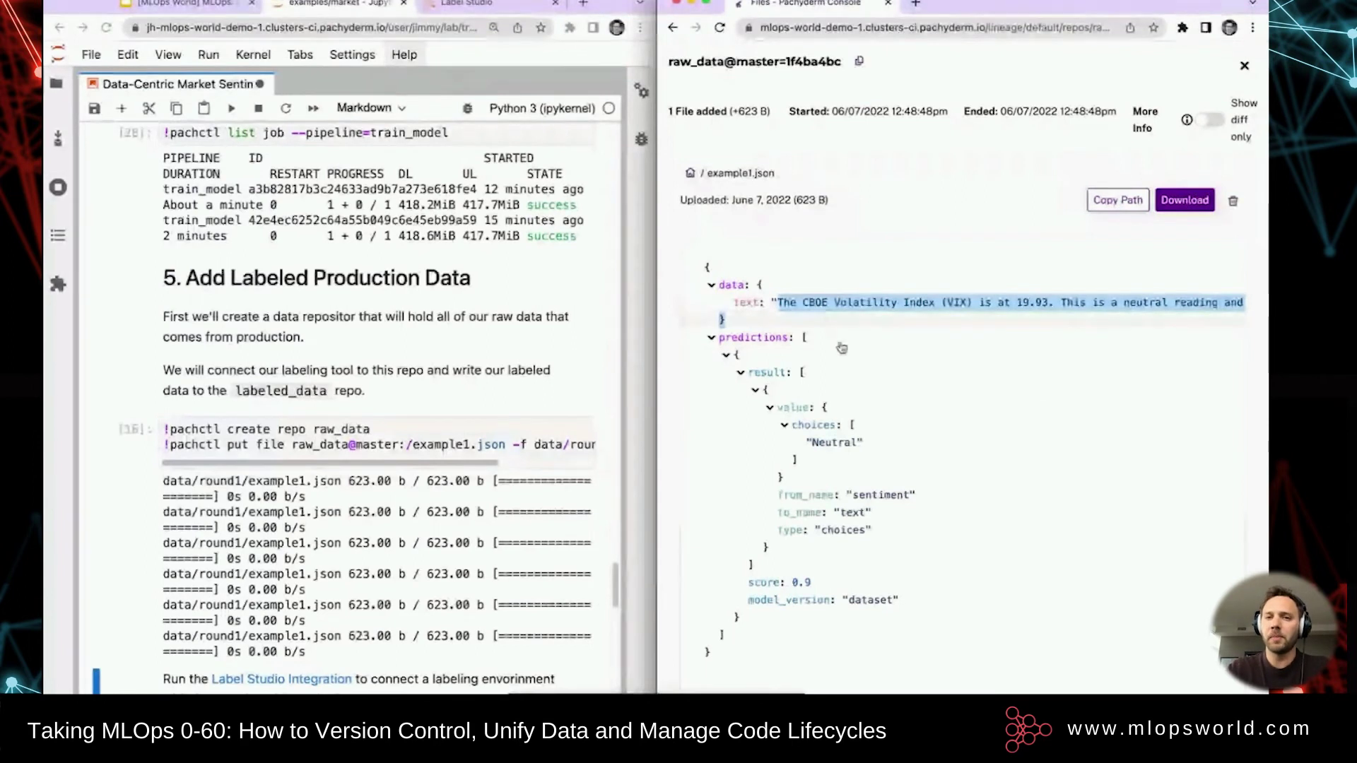
pyautogui.click(812, 287)
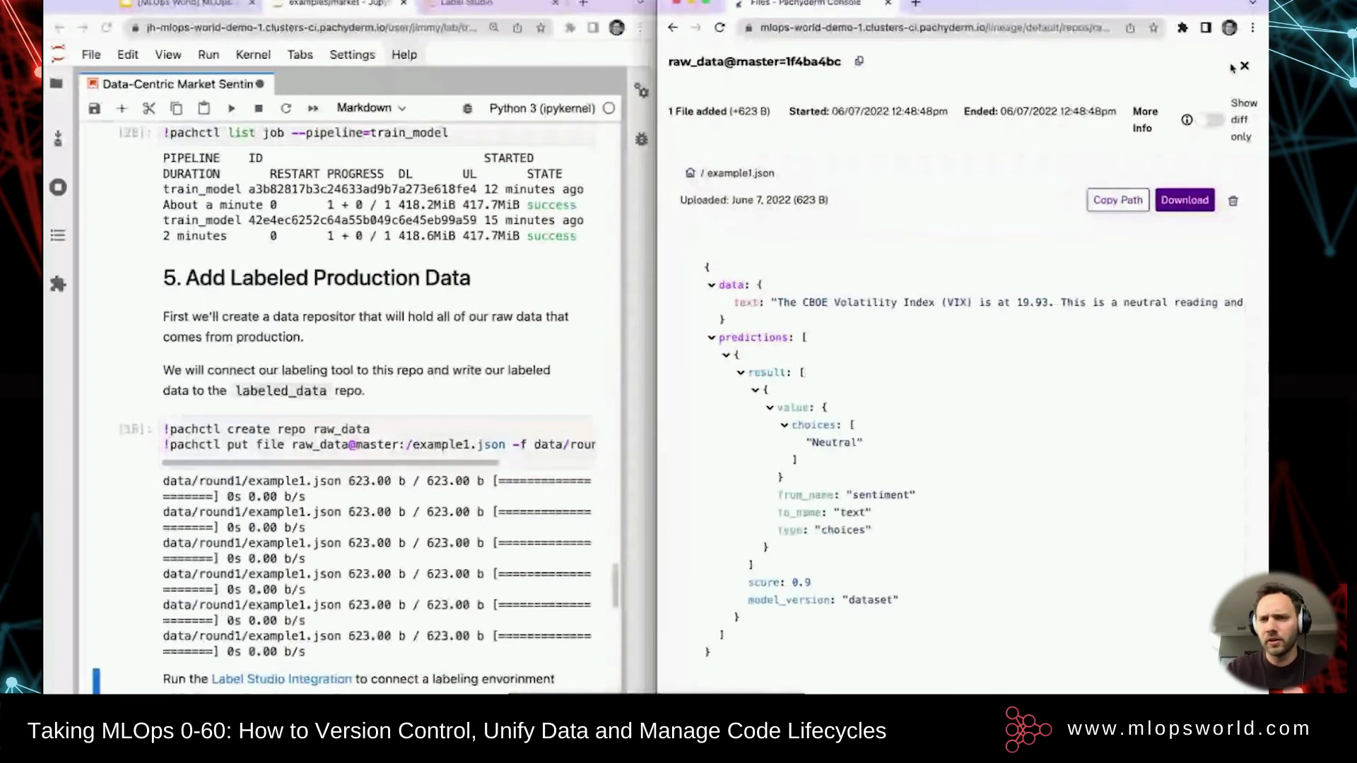
pyautogui.click(1244, 66)
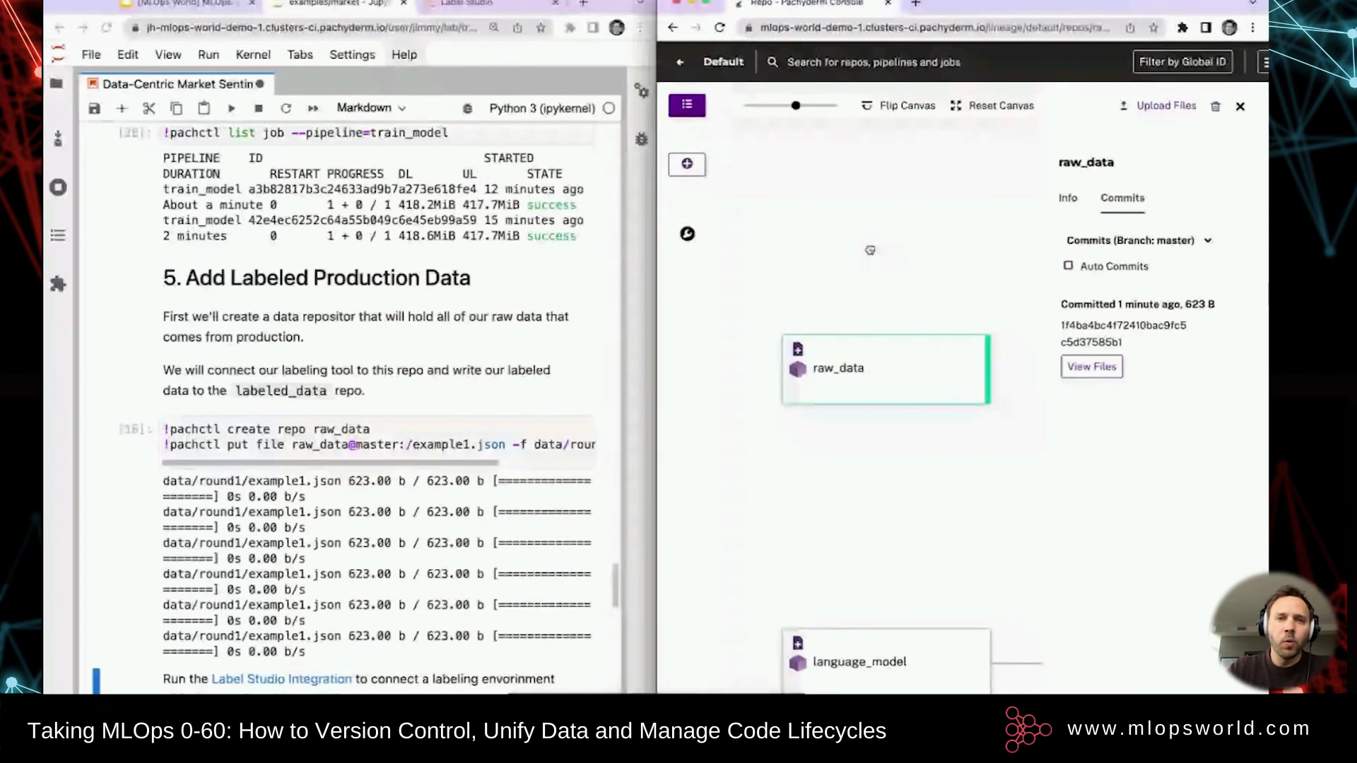
pyautogui.moveTo(896, 272); pyautogui.dragTo(870, 250)
# - In Label Studio, check the connection and add the Pachyderm source storage raw_data with repository raw_data@master
pyautogui.click(505, 7)
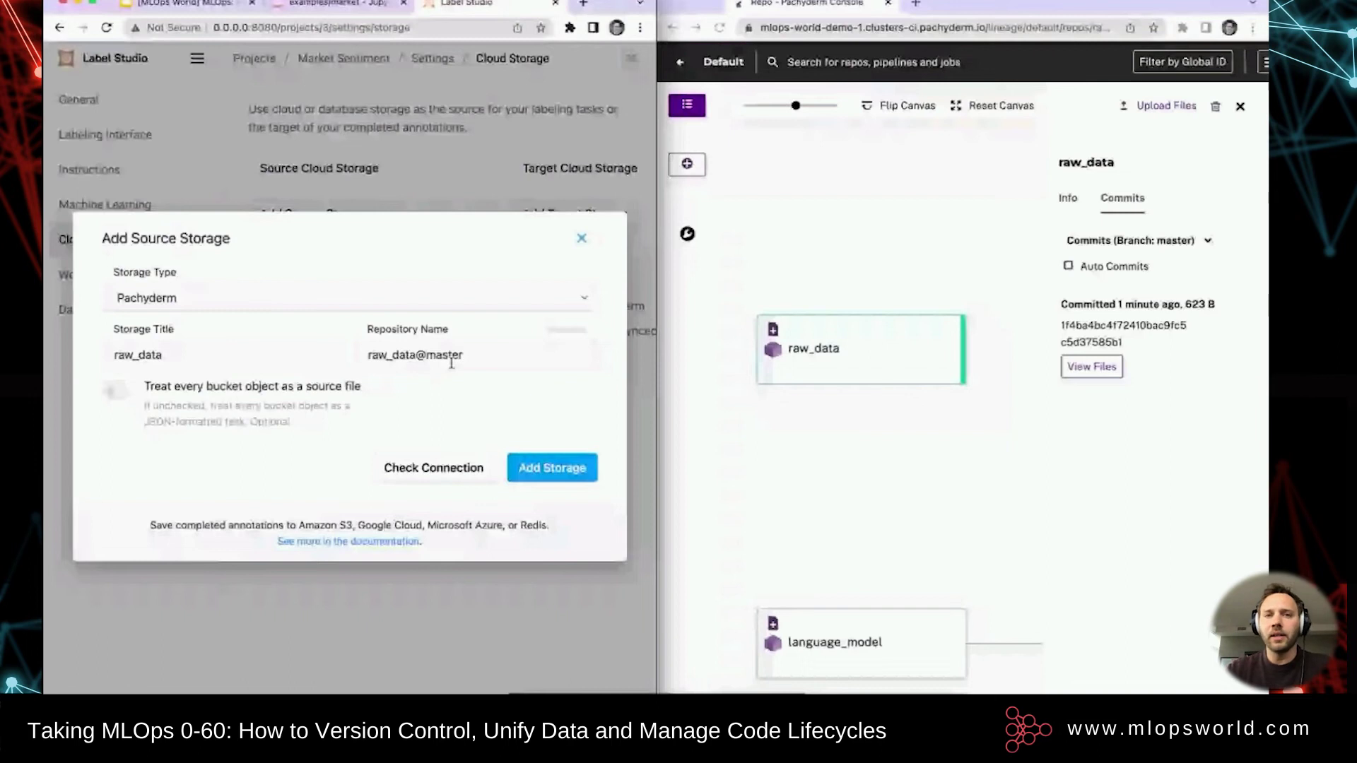
pyautogui.click(502, 299)
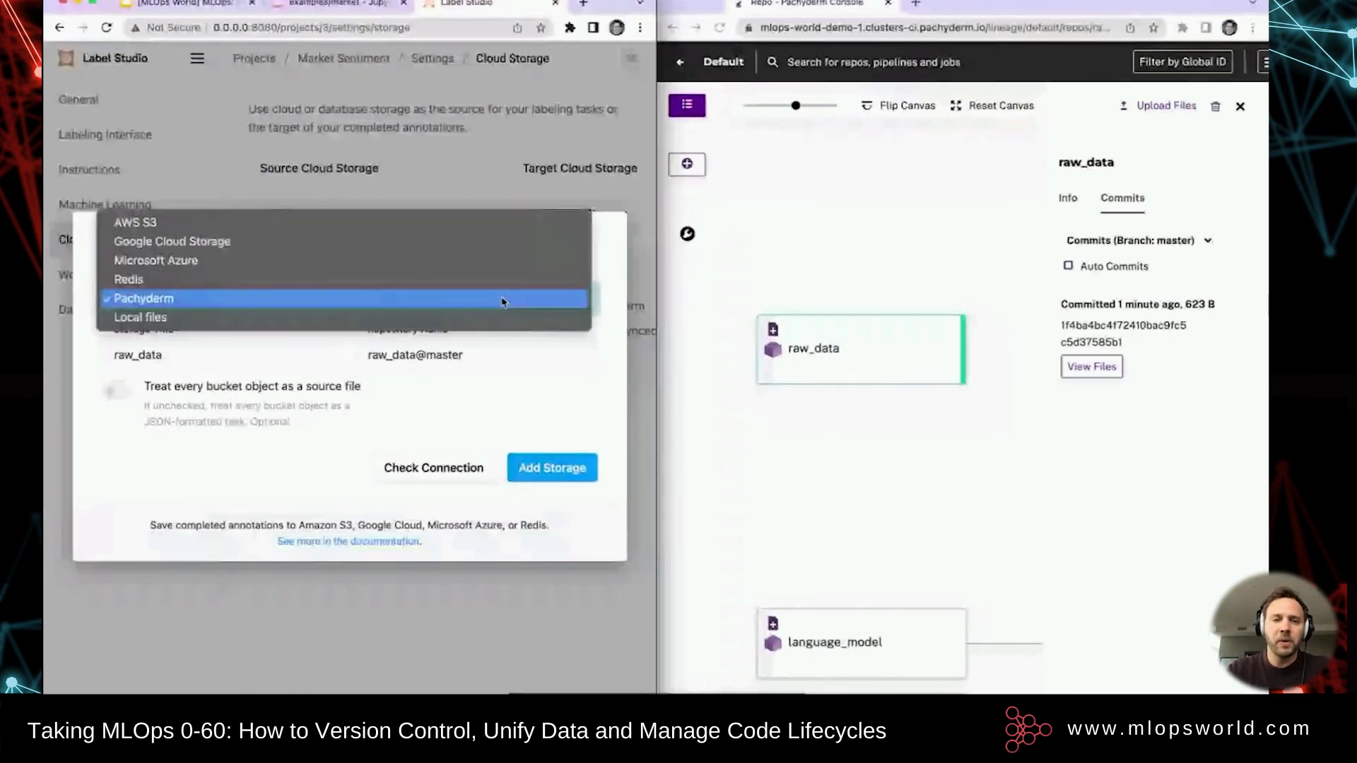
pyautogui.click(502, 299)
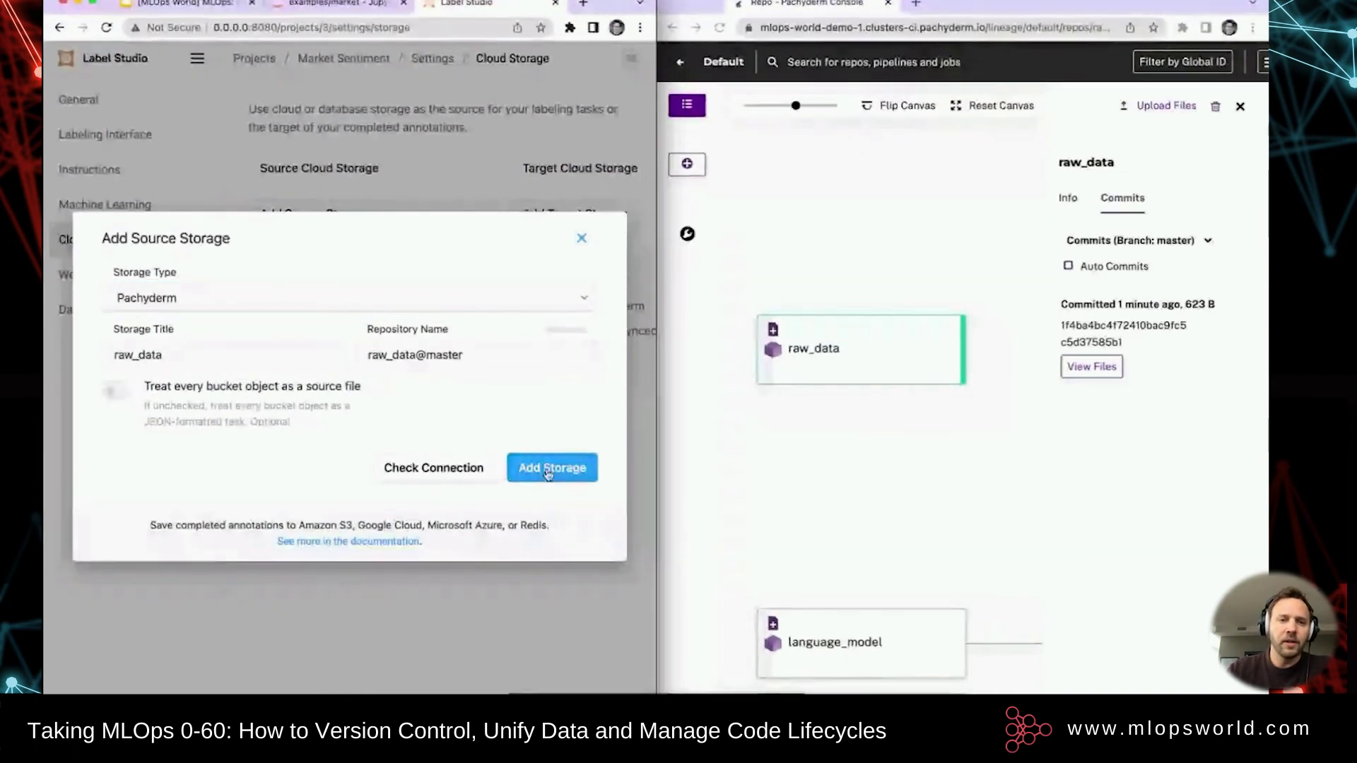
pyautogui.click(467, 472)
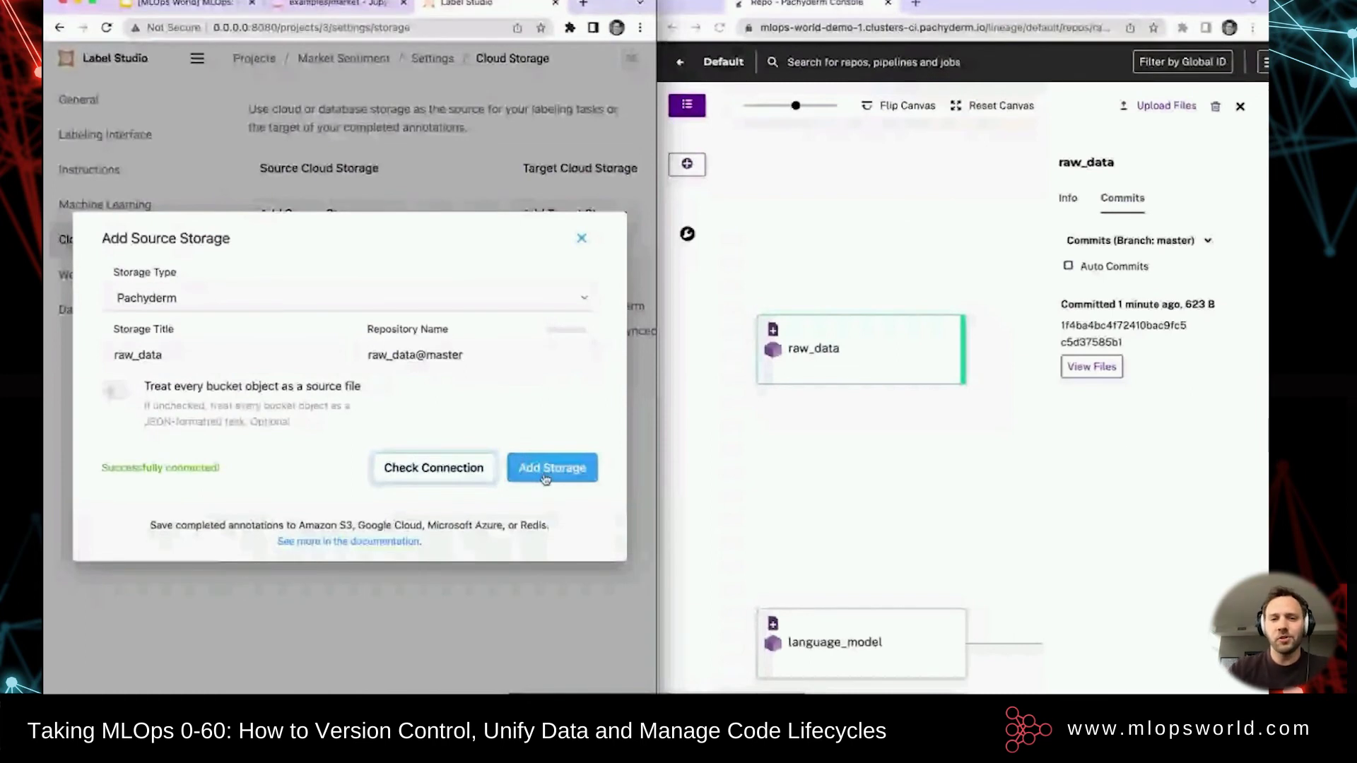
pyautogui.click(546, 478)
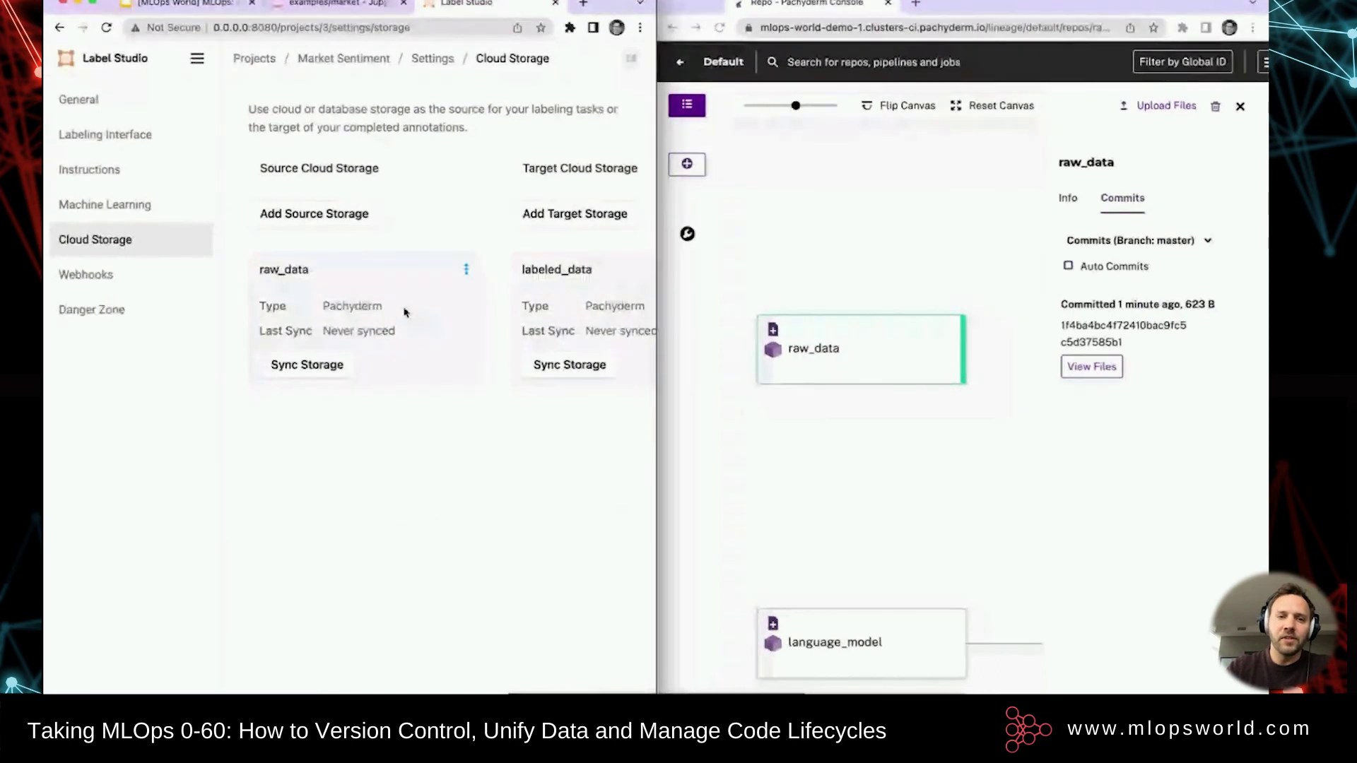
# - Sync the raw_data source storage and the labeled_data target storage
pyautogui.click(304, 372)
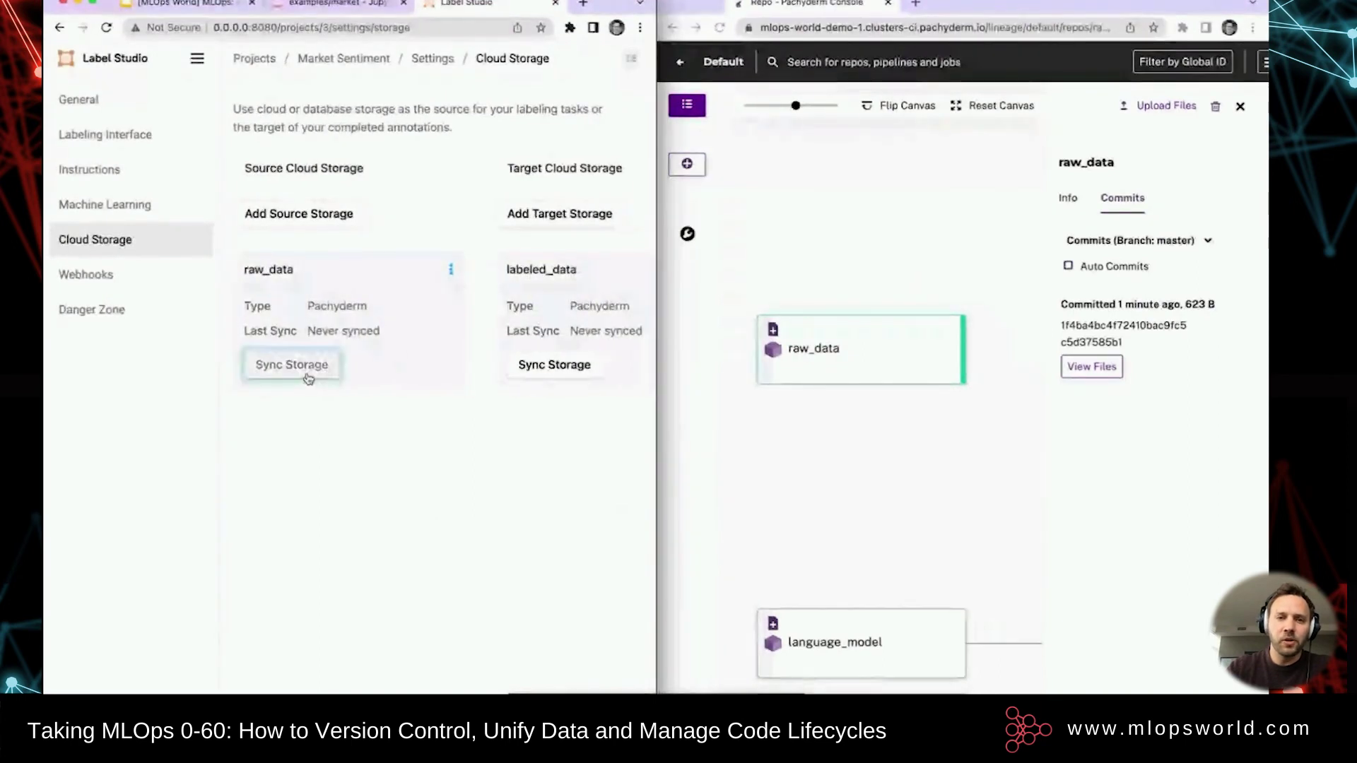
pyautogui.click(551, 370)
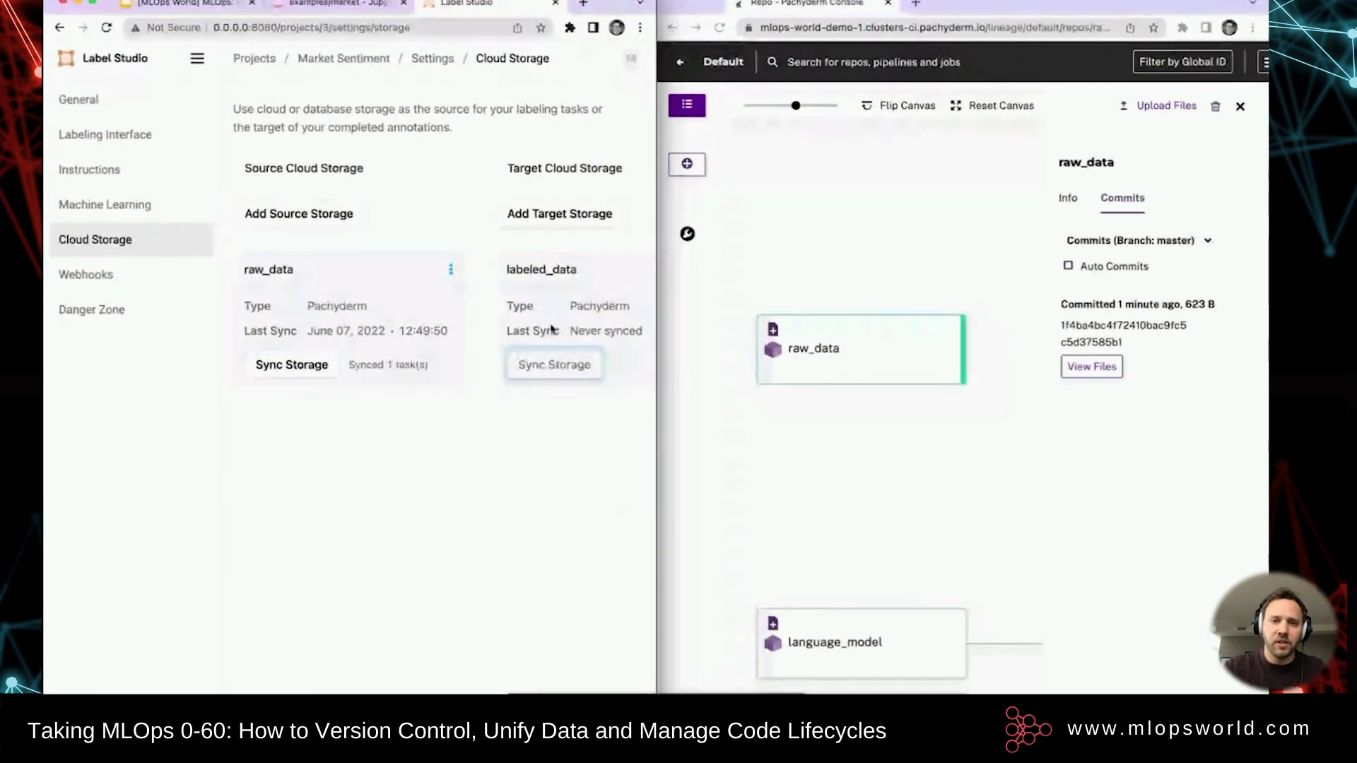
pyautogui.click(549, 209)
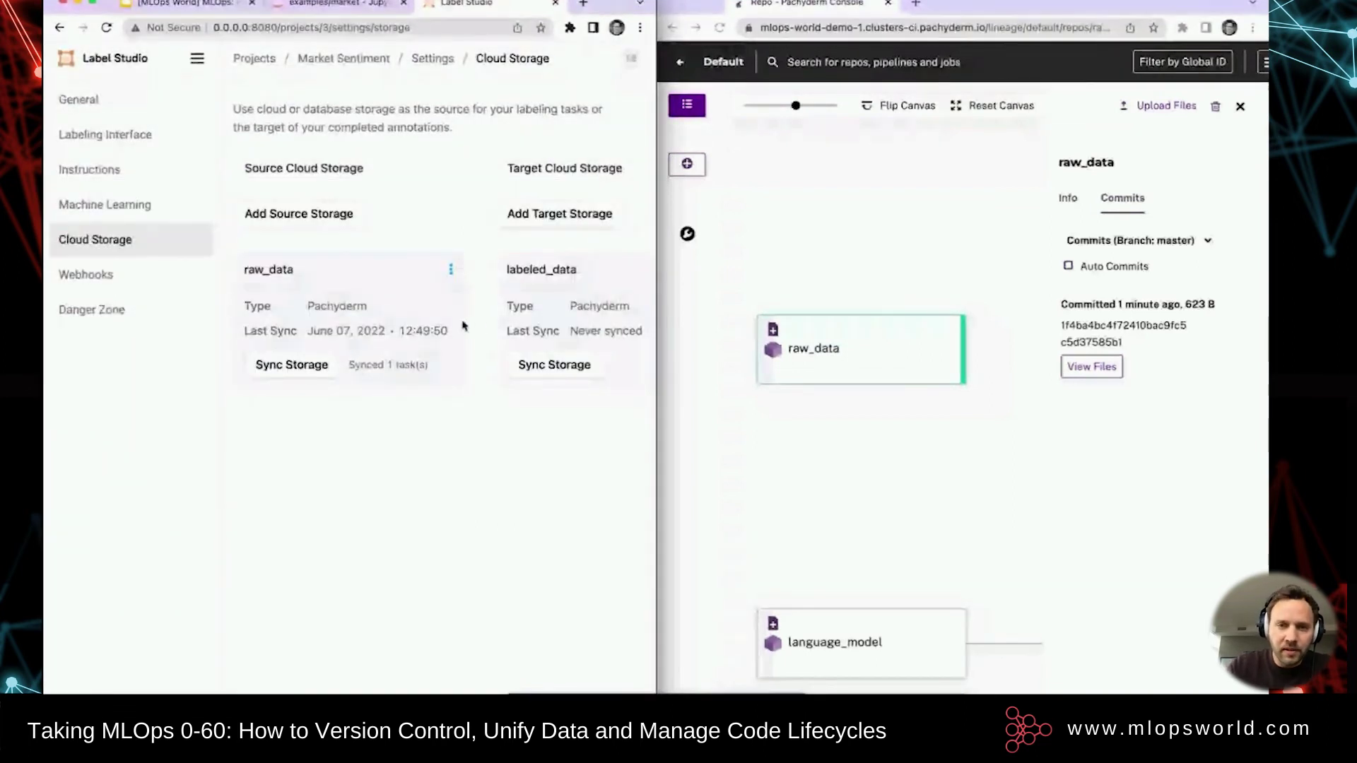
# - Check the connection of the labeled_data target storage using labeled_data@master, save it, and sync it again
pyautogui.hscroll(2, 529, 311)
pyautogui.click(645, 270)
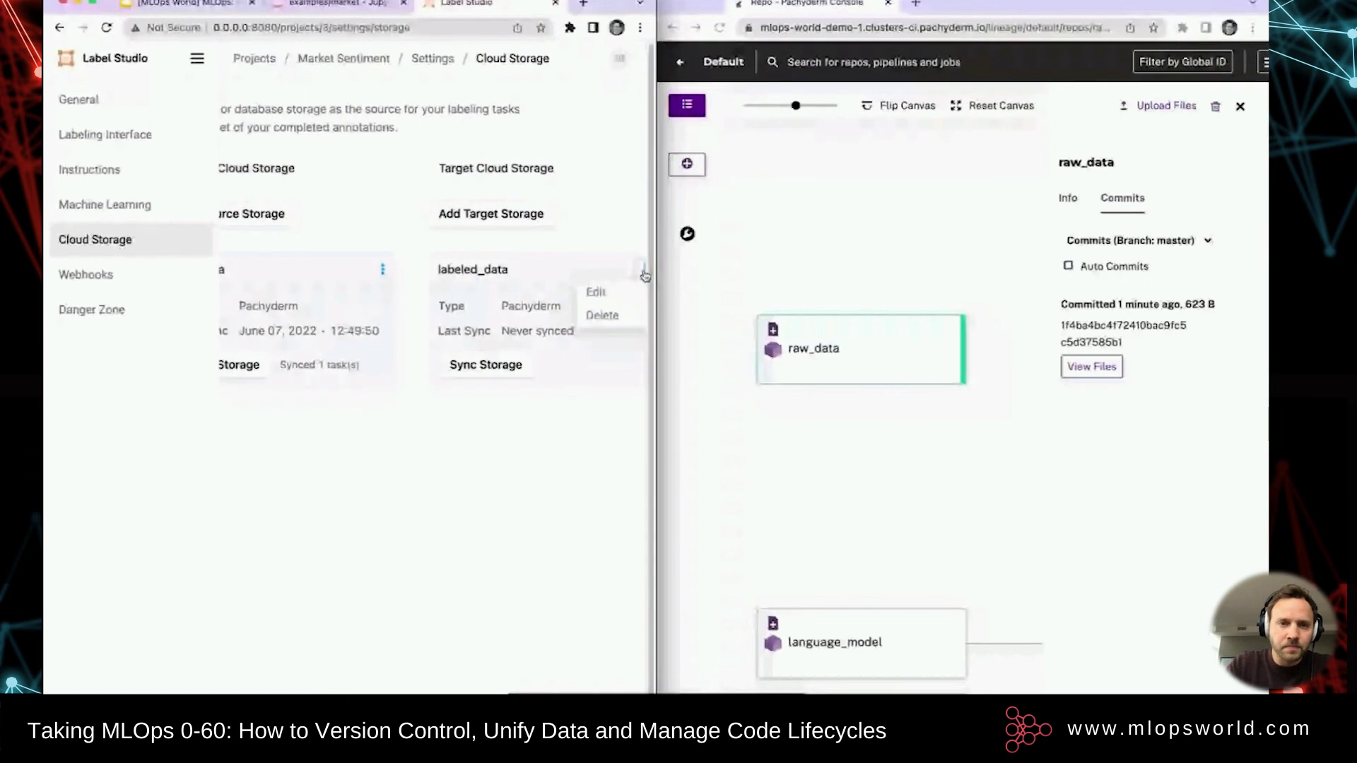
pyautogui.click(596, 292)
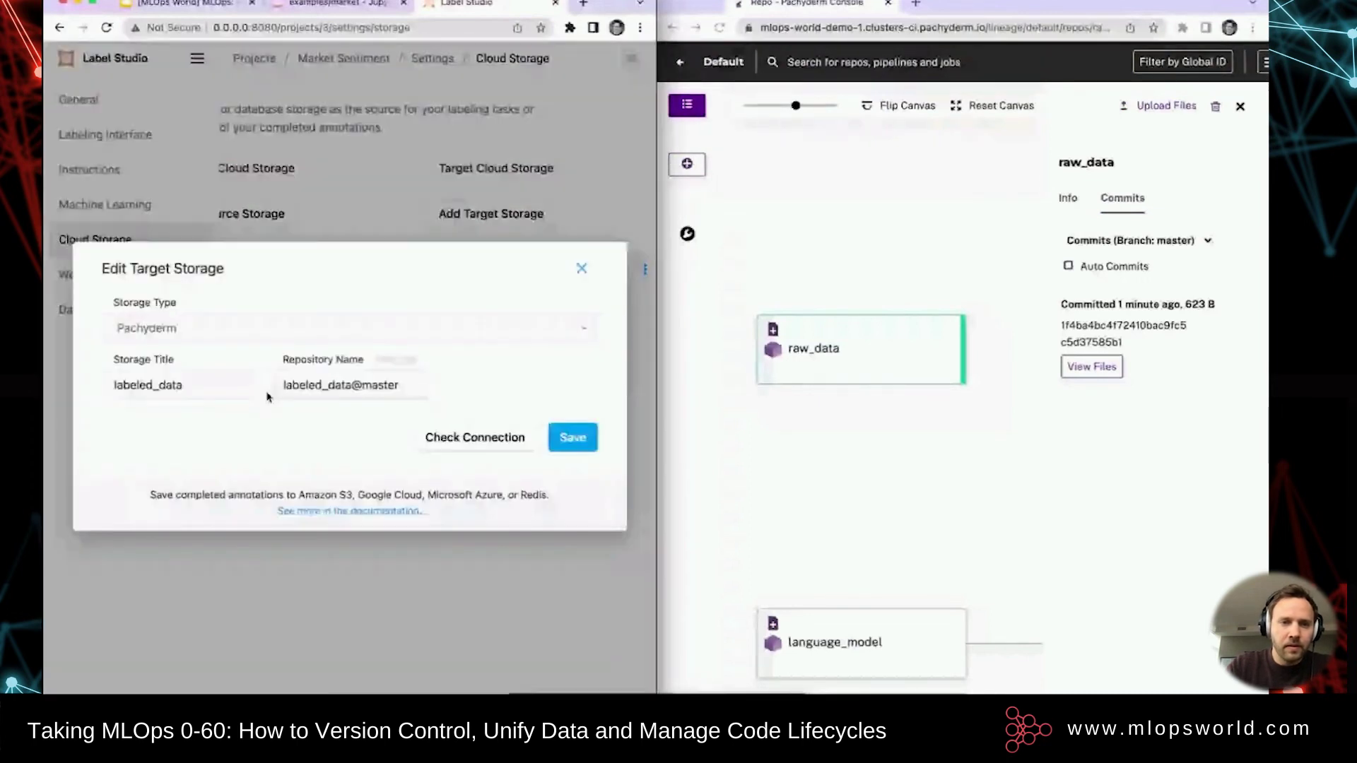
pyautogui.click(478, 438)
pyautogui.click(571, 438)
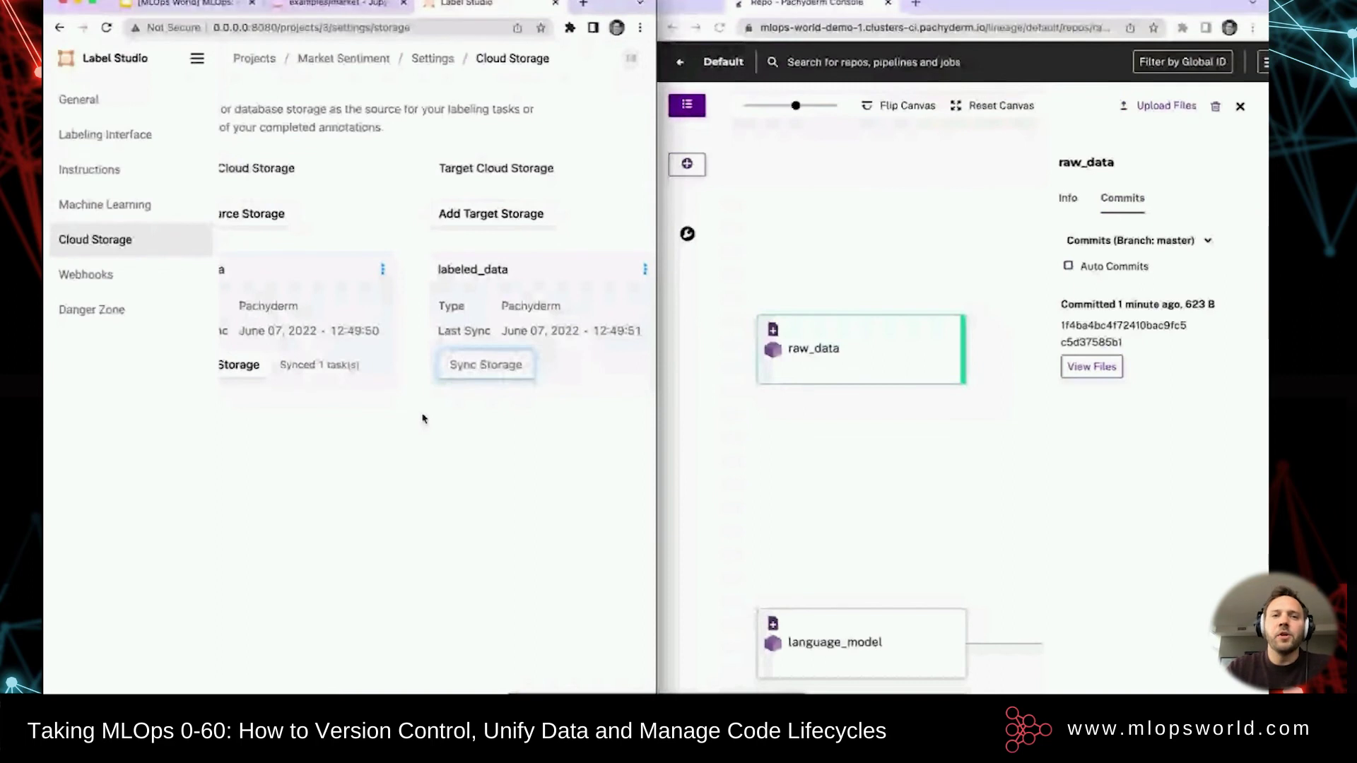
pyautogui.hscroll(-2, 418, 417)
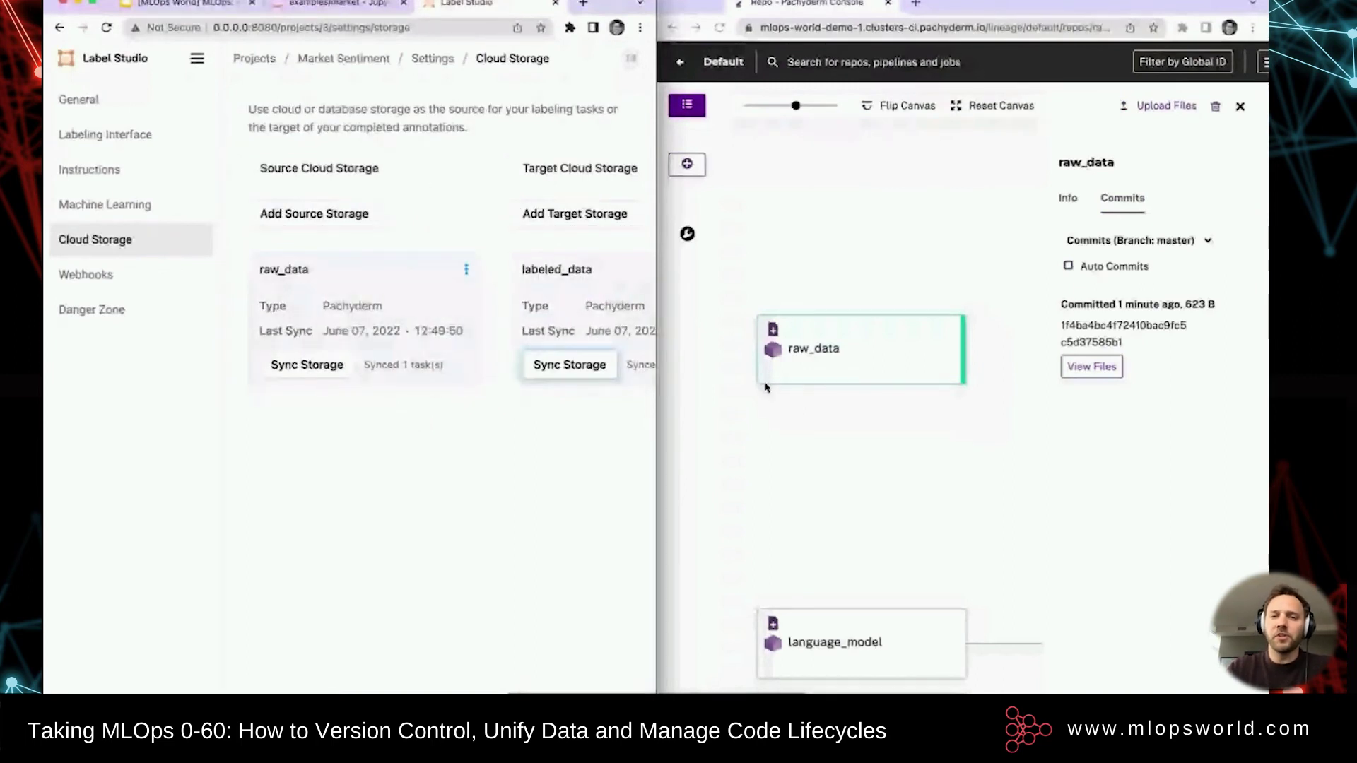
pyautogui.click(513, 273)
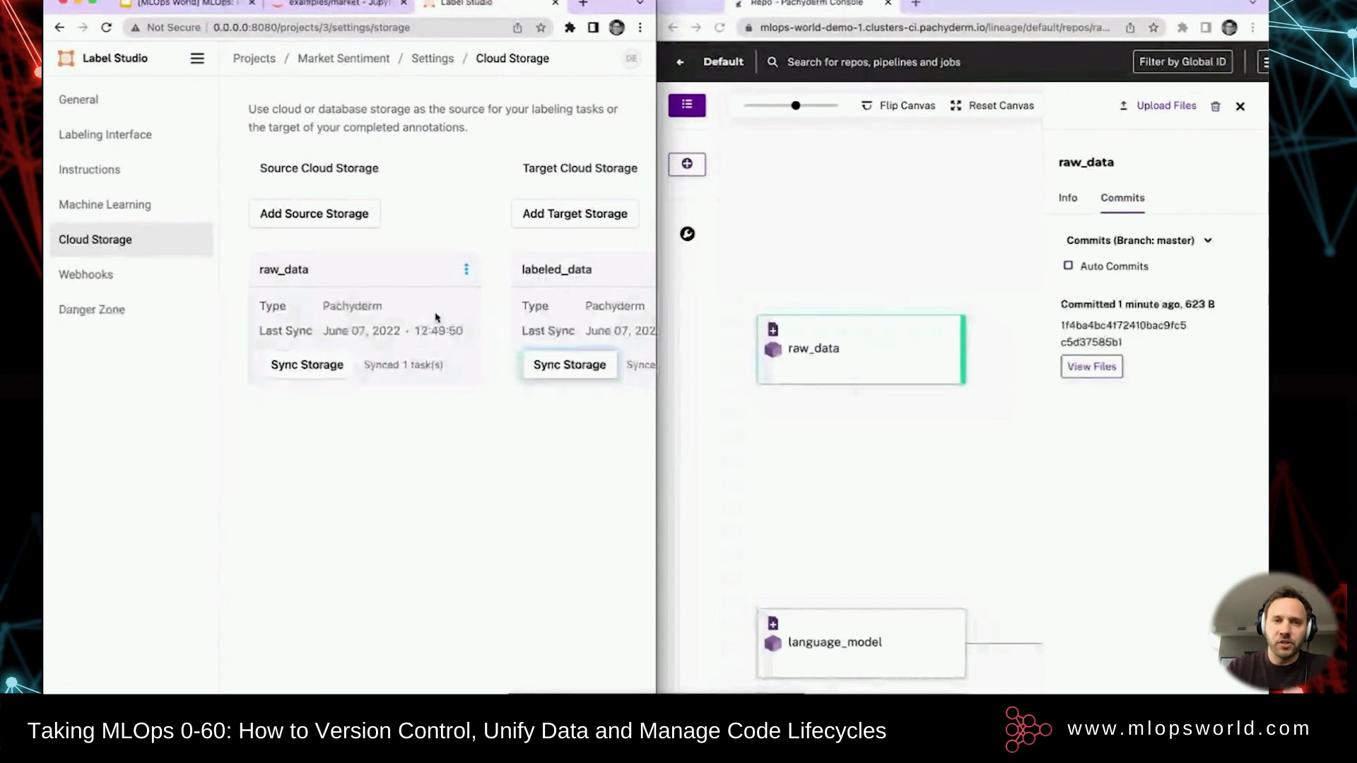
# - Open the Market Sentiment project's CBOE Volatility Index task for labeling, widening the browser window
pyautogui.click(432, 59)
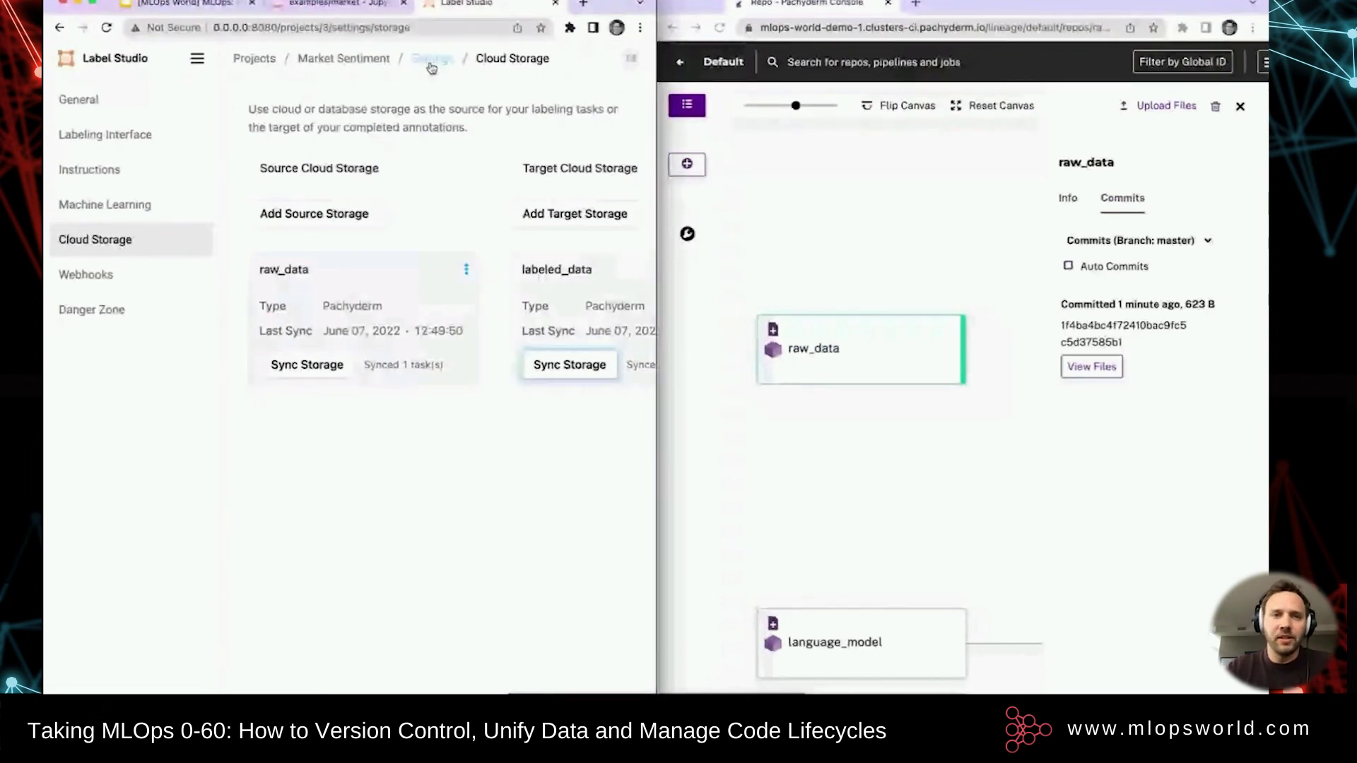
pyautogui.click(363, 59)
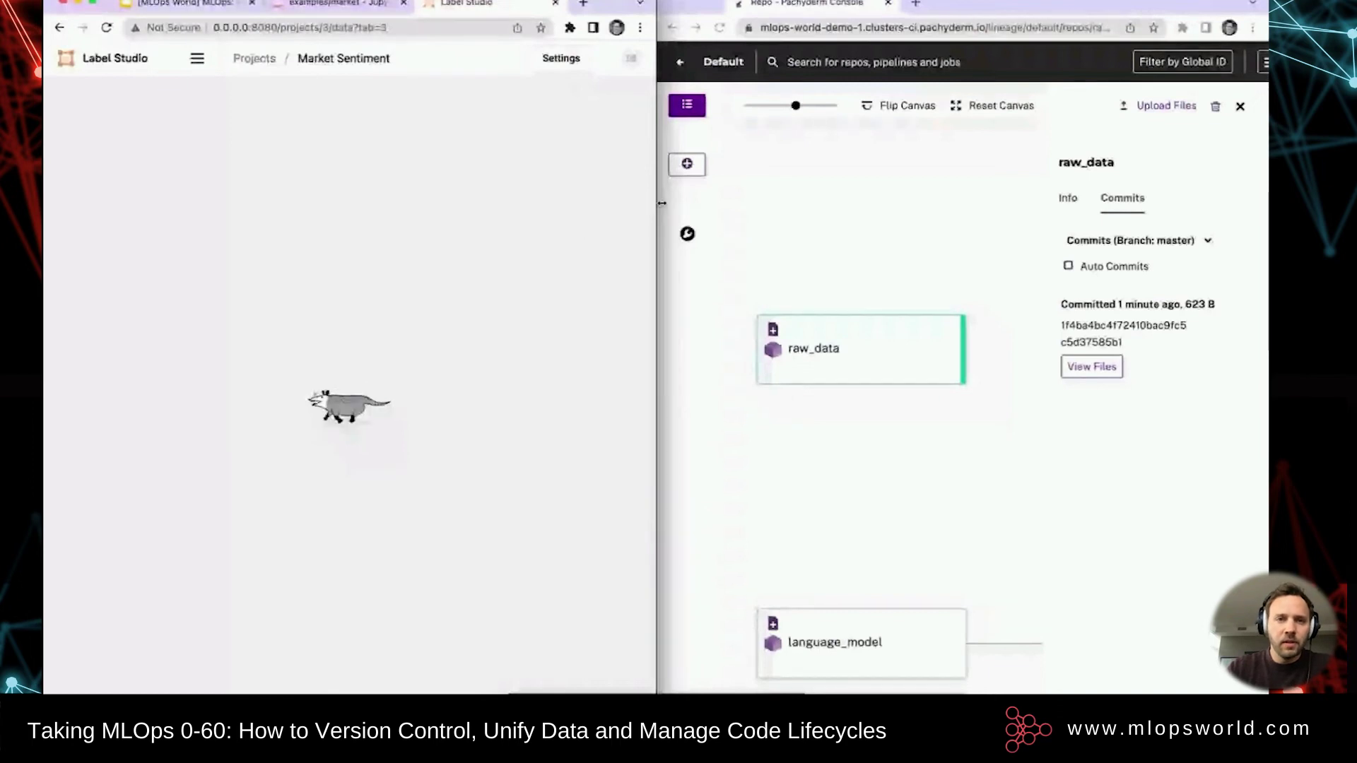
pyautogui.moveTo(658, 203); pyautogui.dragTo(876, 203)
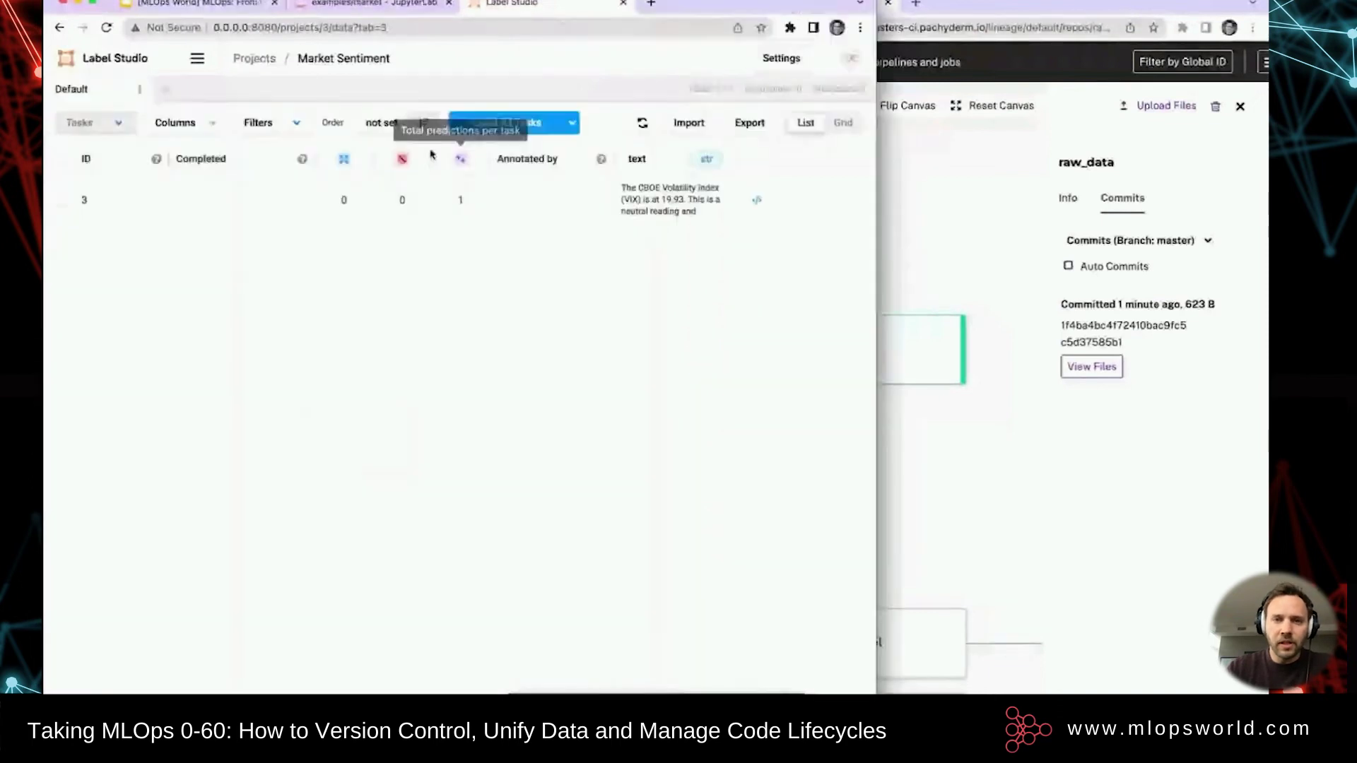
pyautogui.click(565, 218)
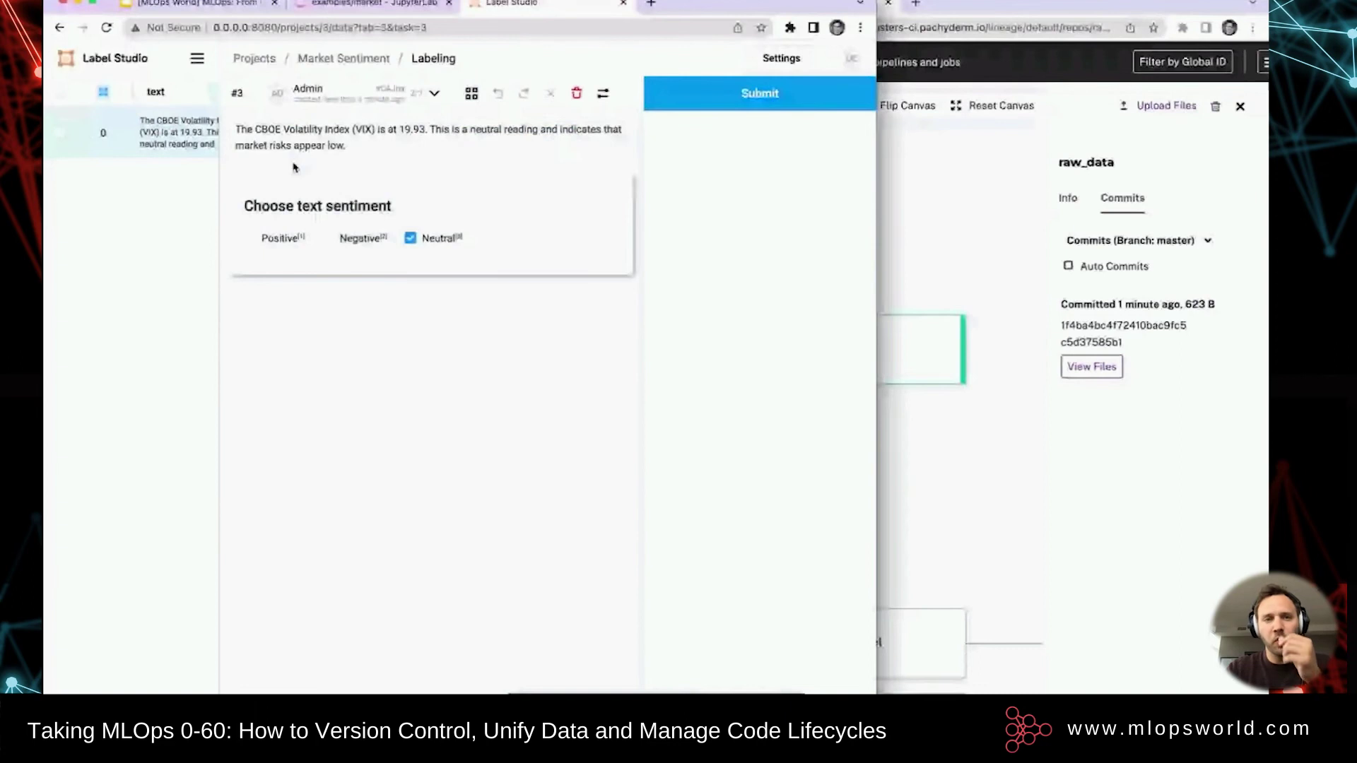
# - Review the task's text against the predicted sentiment and submit the annotation as Neutral
pyautogui.tripleClick(406, 145)
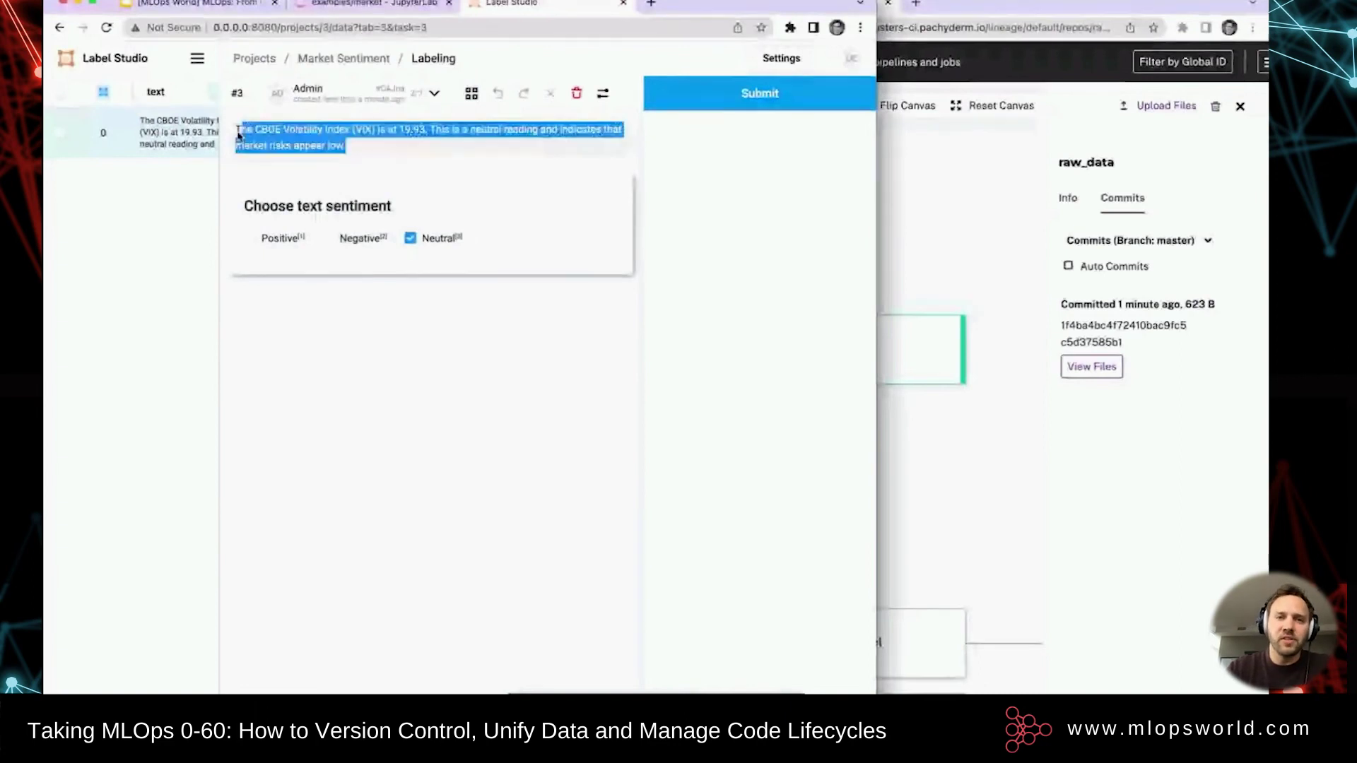
pyautogui.click(285, 136)
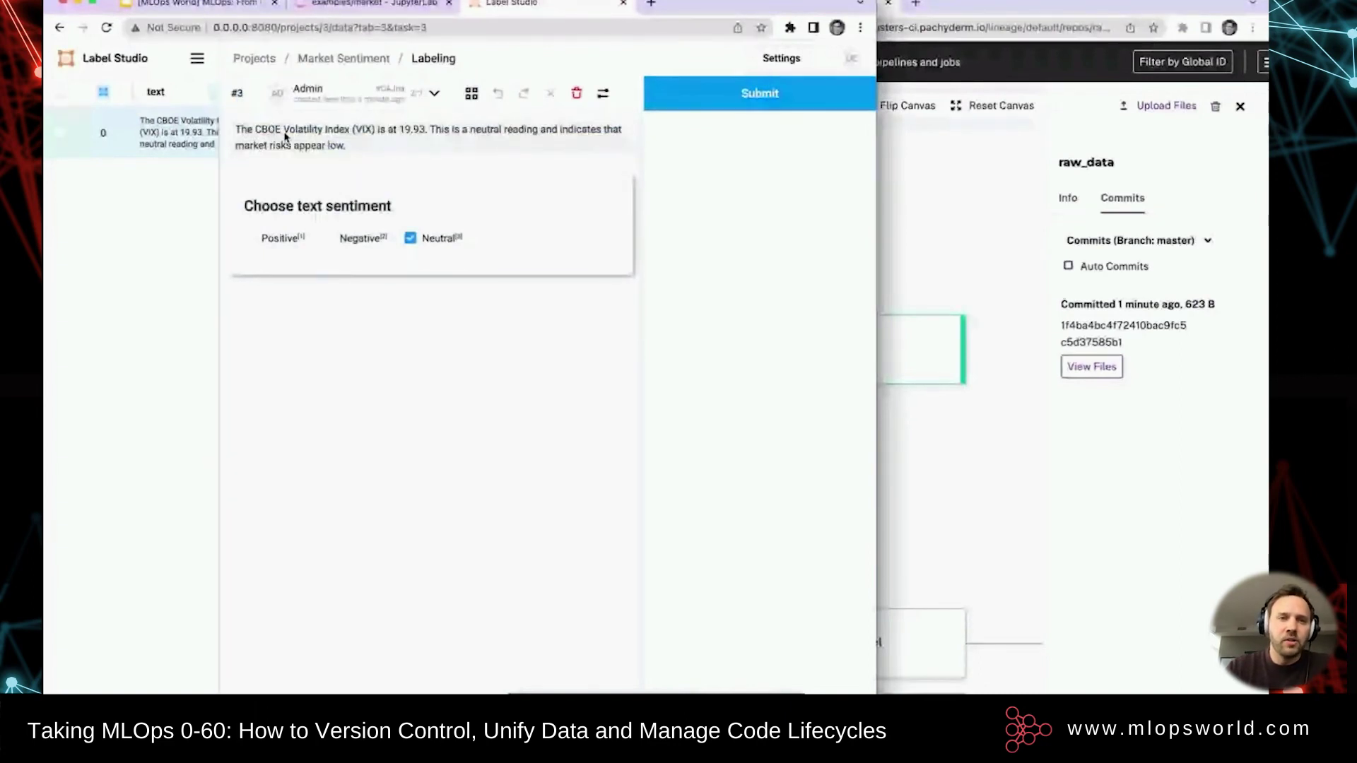
pyautogui.doubleClick(285, 135)
pyautogui.moveTo(404, 130); pyautogui.dragTo(540, 131)
pyautogui.click(438, 138)
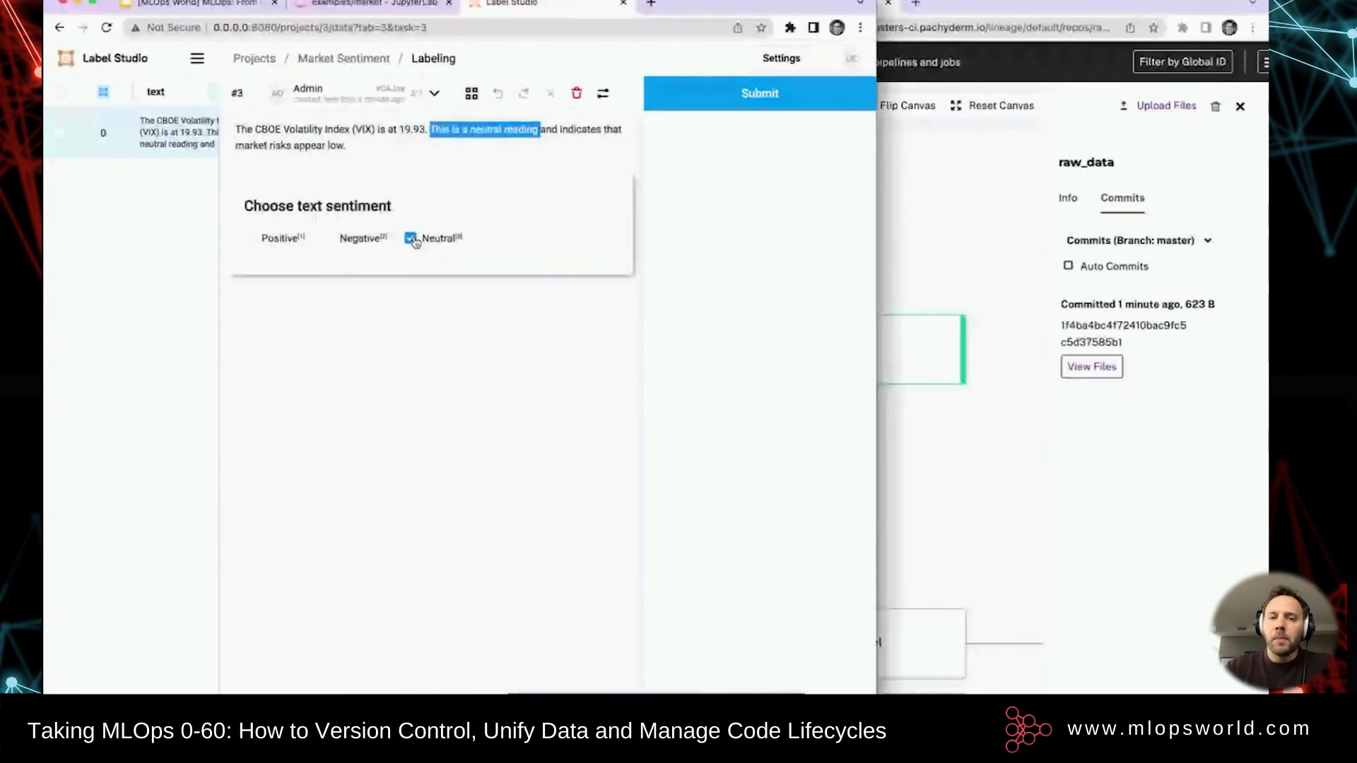
pyautogui.click(445, 336)
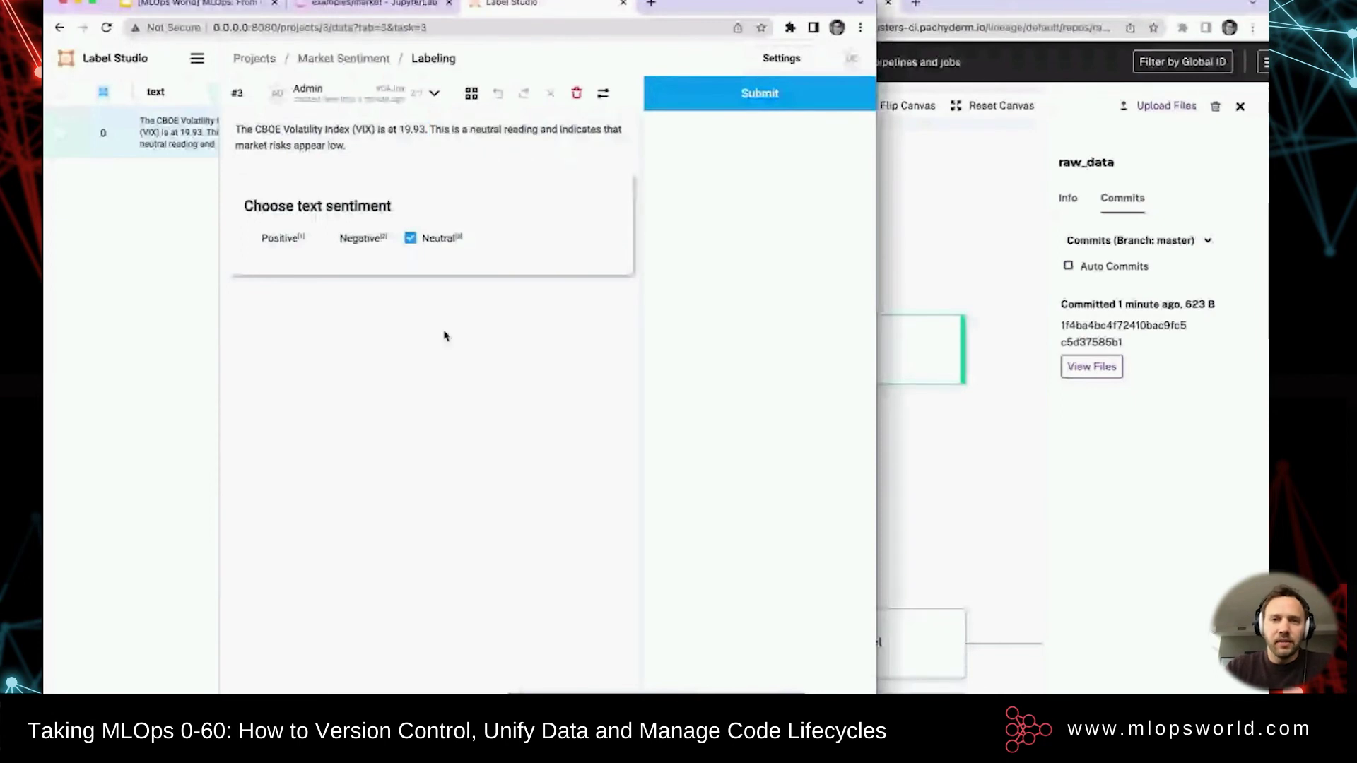
pyautogui.click(775, 106)
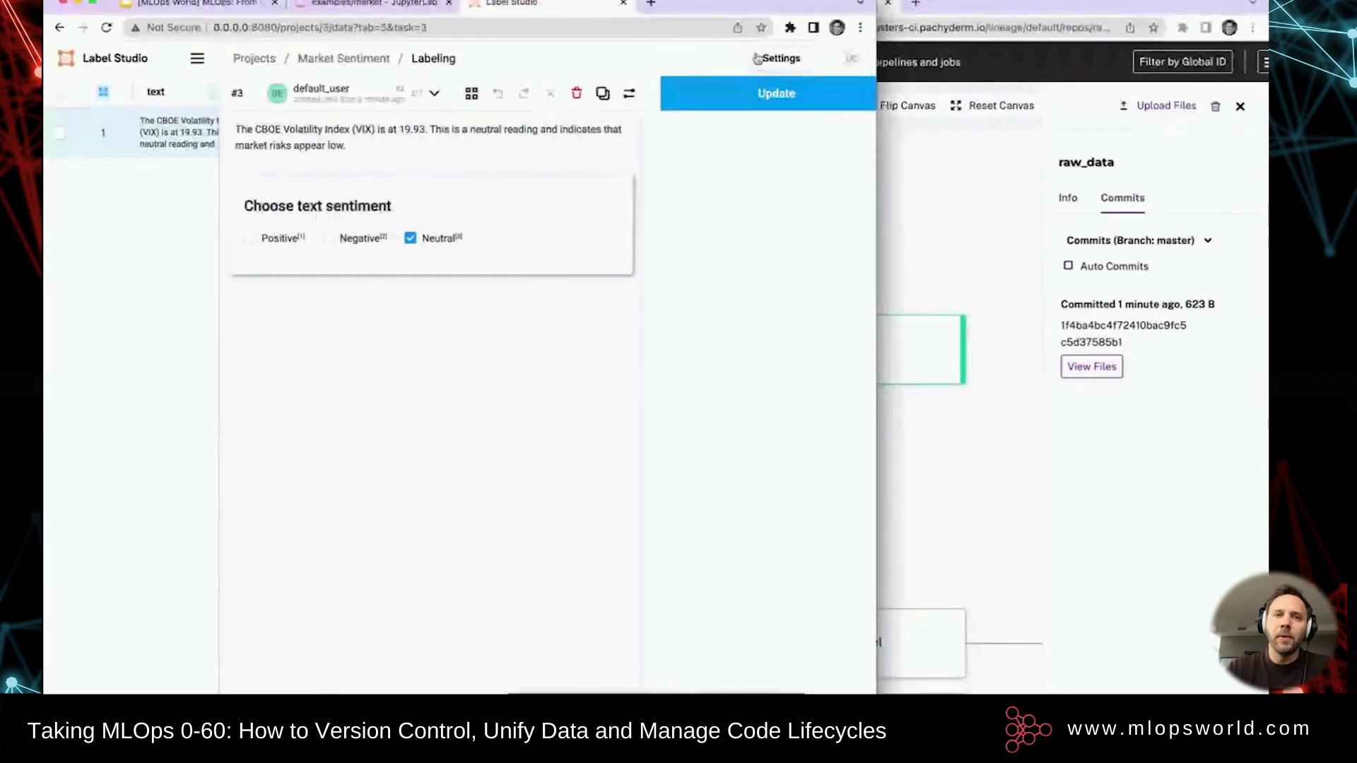
# - Return to the Market Sentiment project's cloud storage settings and sync the labeled_data target storage
pyautogui.click(374, 57)
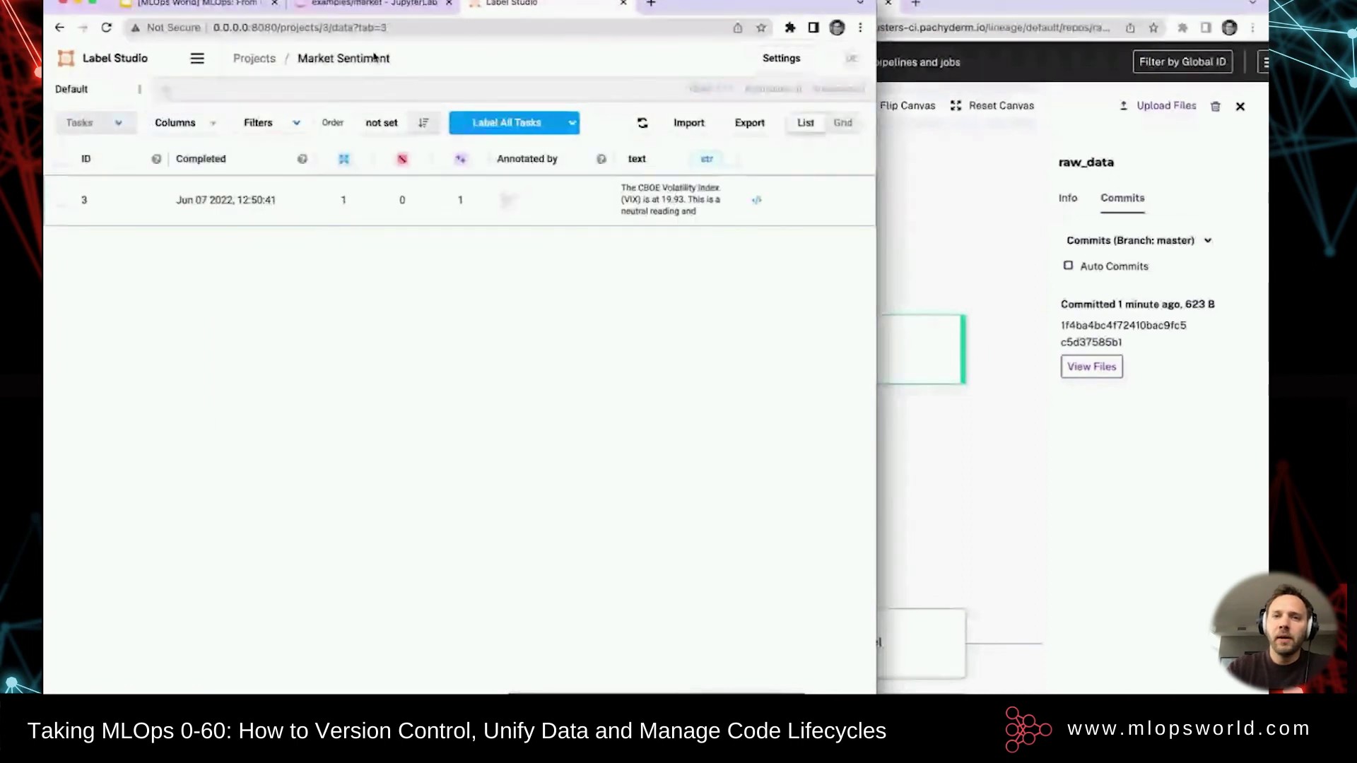
pyautogui.click(780, 58)
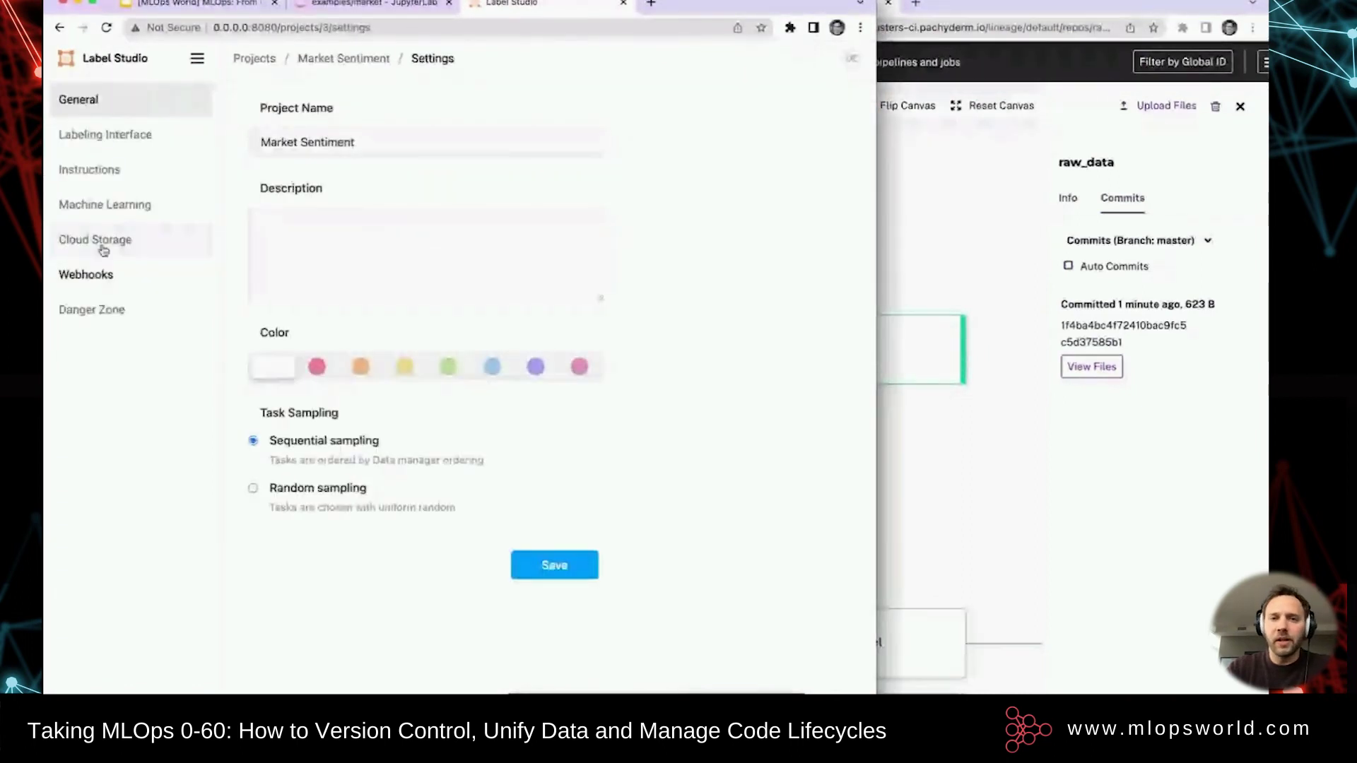
pyautogui.click(102, 248)
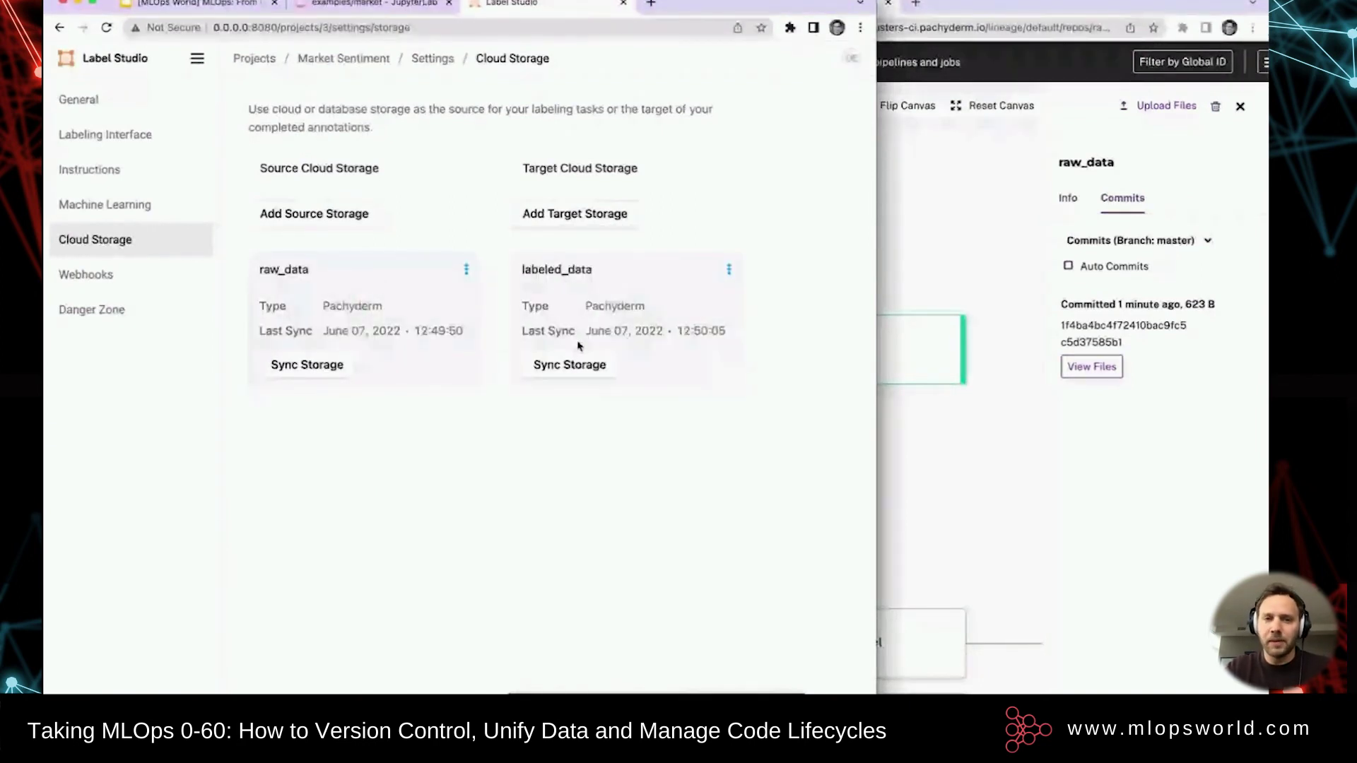
pyautogui.click(565, 366)
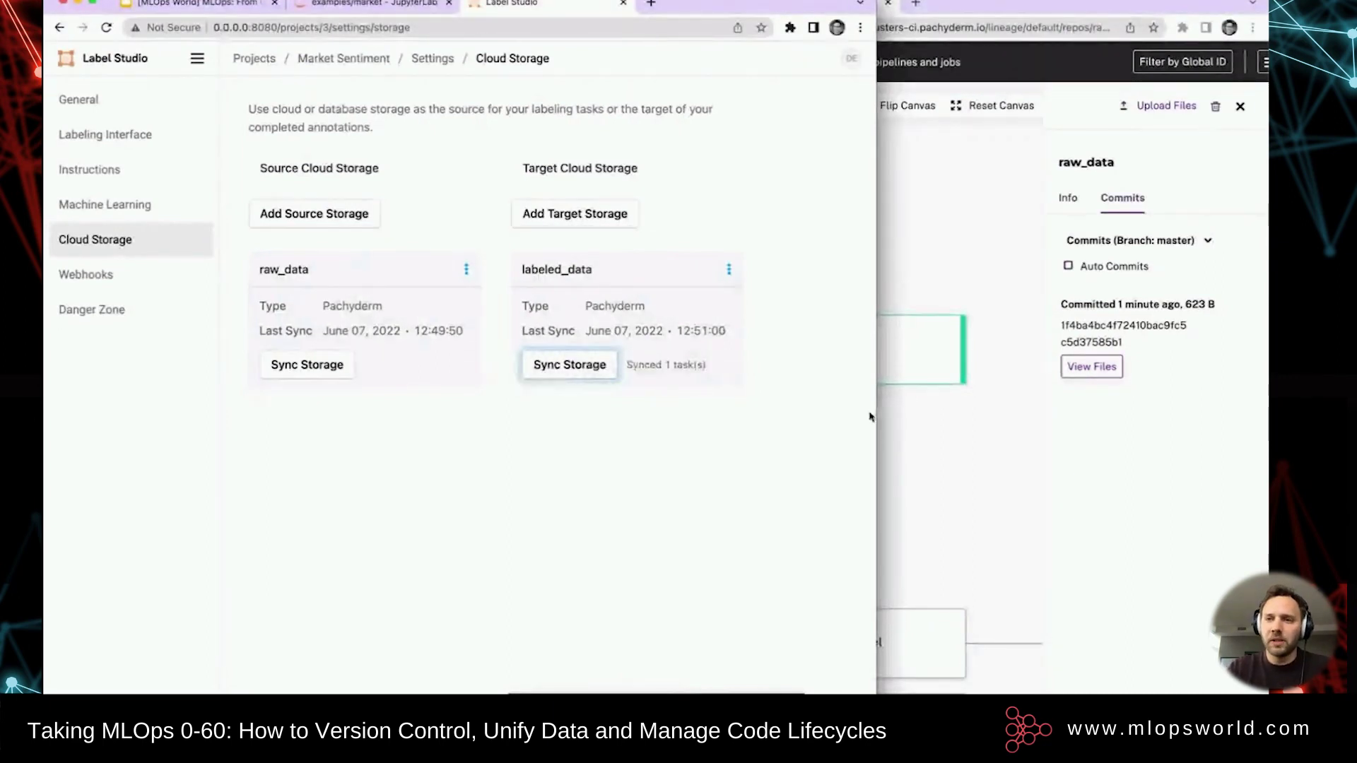
# - In Pachyderm Console, swap the raw_data details for the labeled_data repo and view the files in its latest master commit
pyautogui.click(1240, 106)
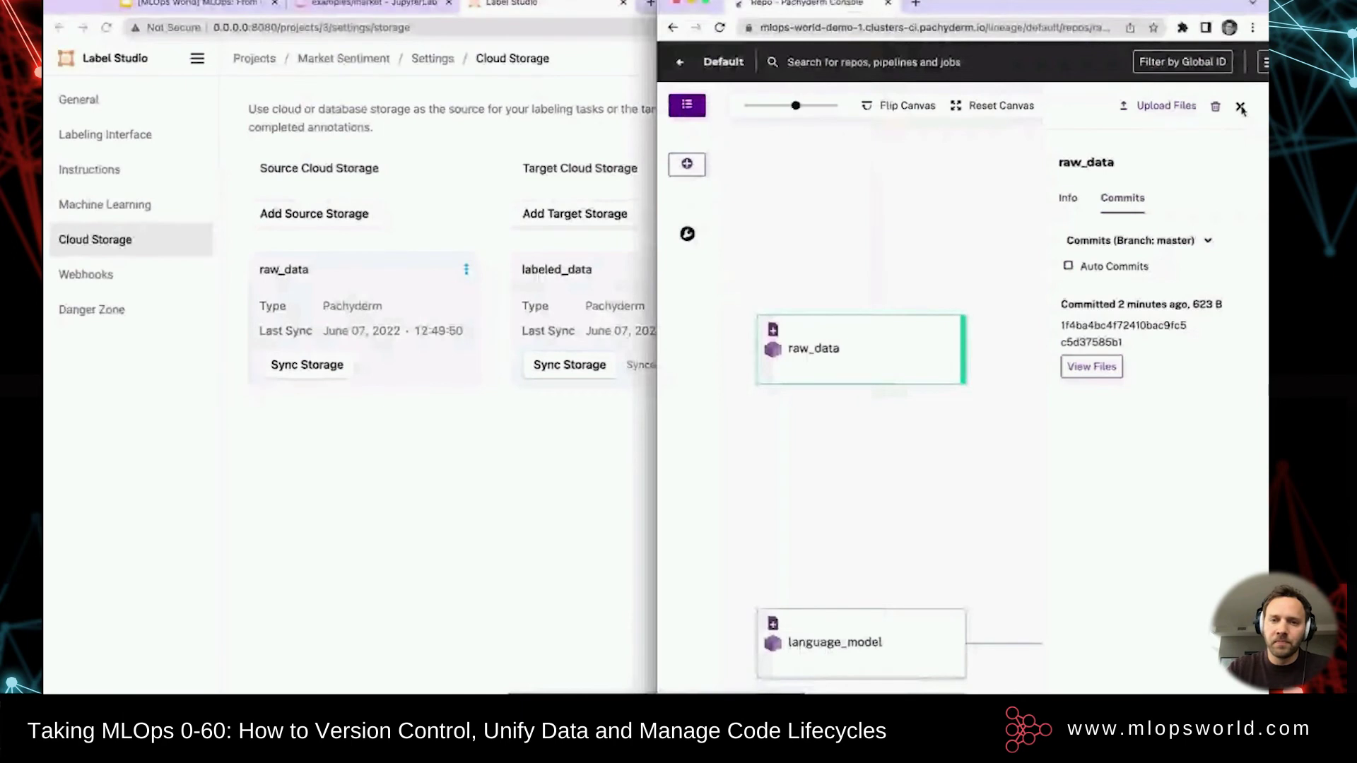
pyautogui.moveTo(844, 522); pyautogui.dragTo(829, 255)
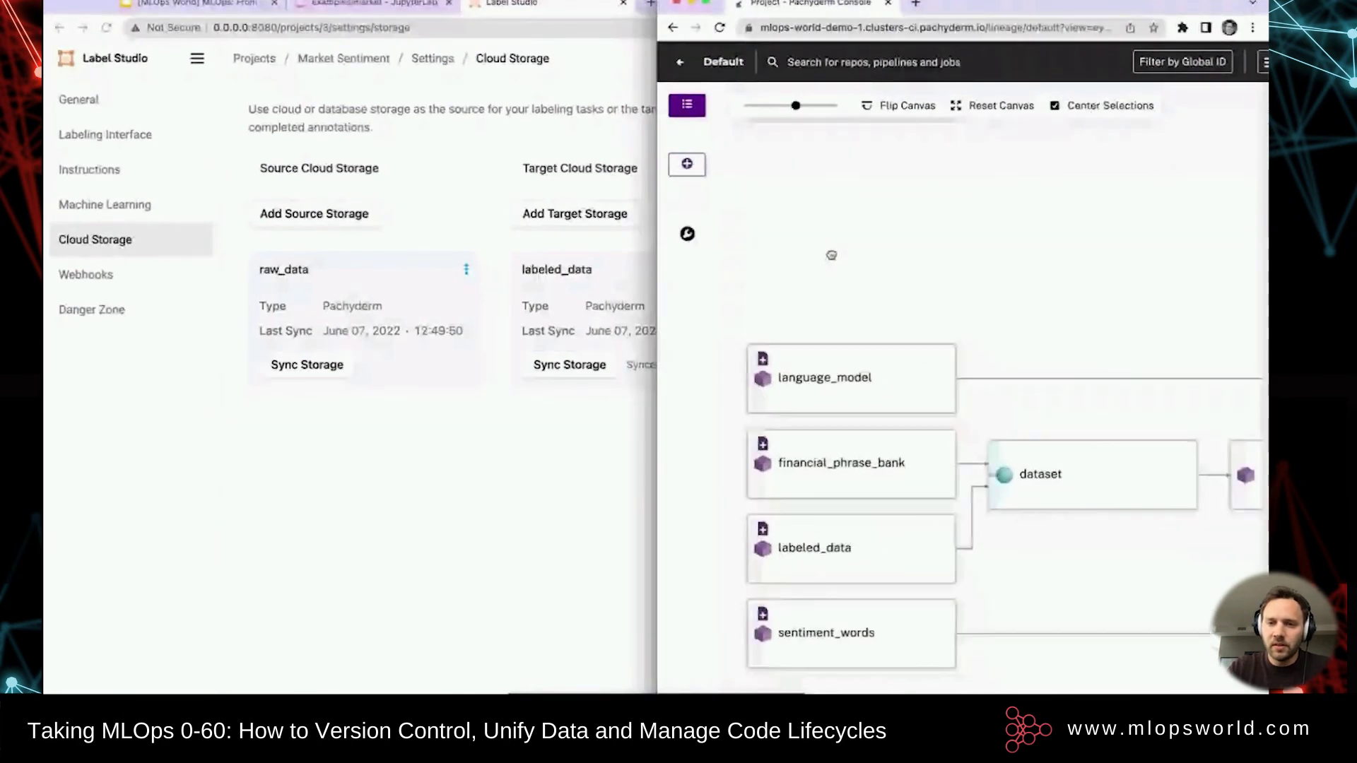
pyautogui.scroll(-2, 930, 376)
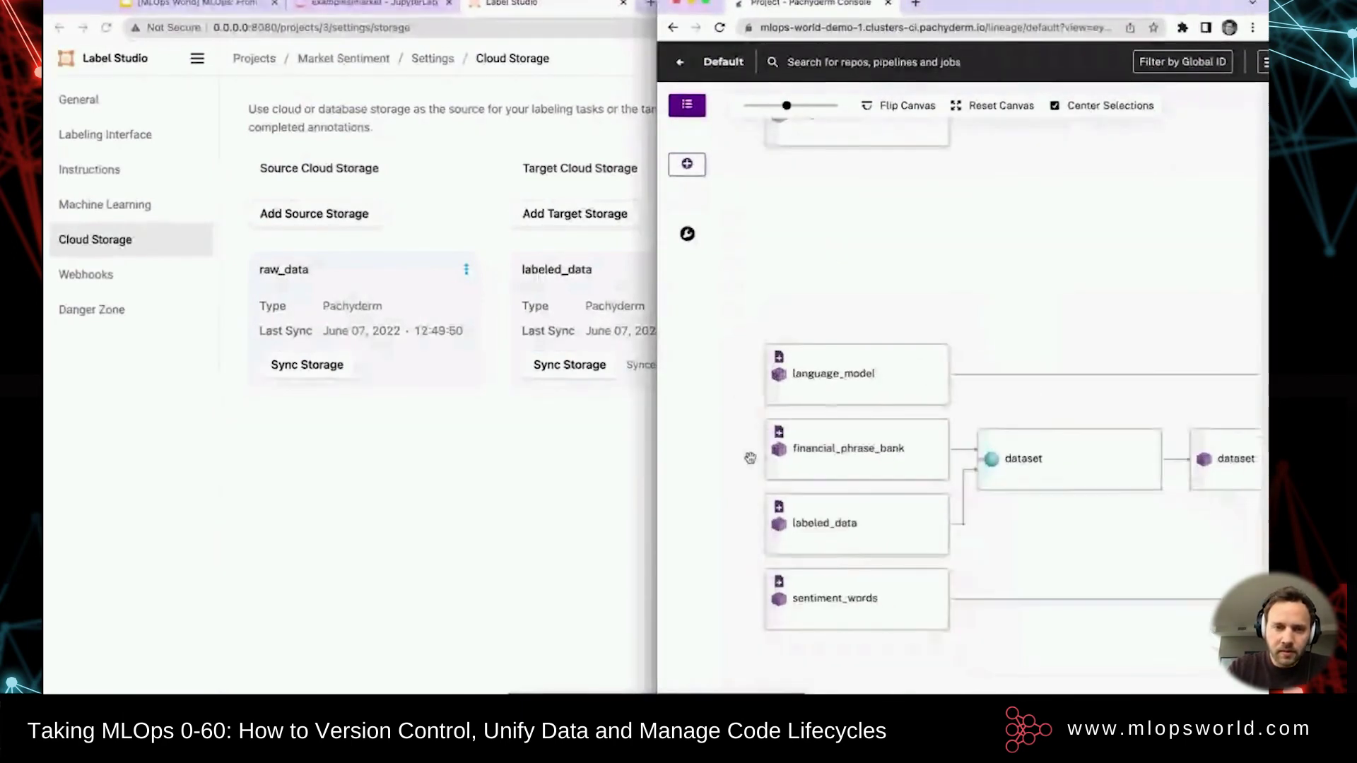
pyautogui.press('super+grave')
pyautogui.click(1119, 305)
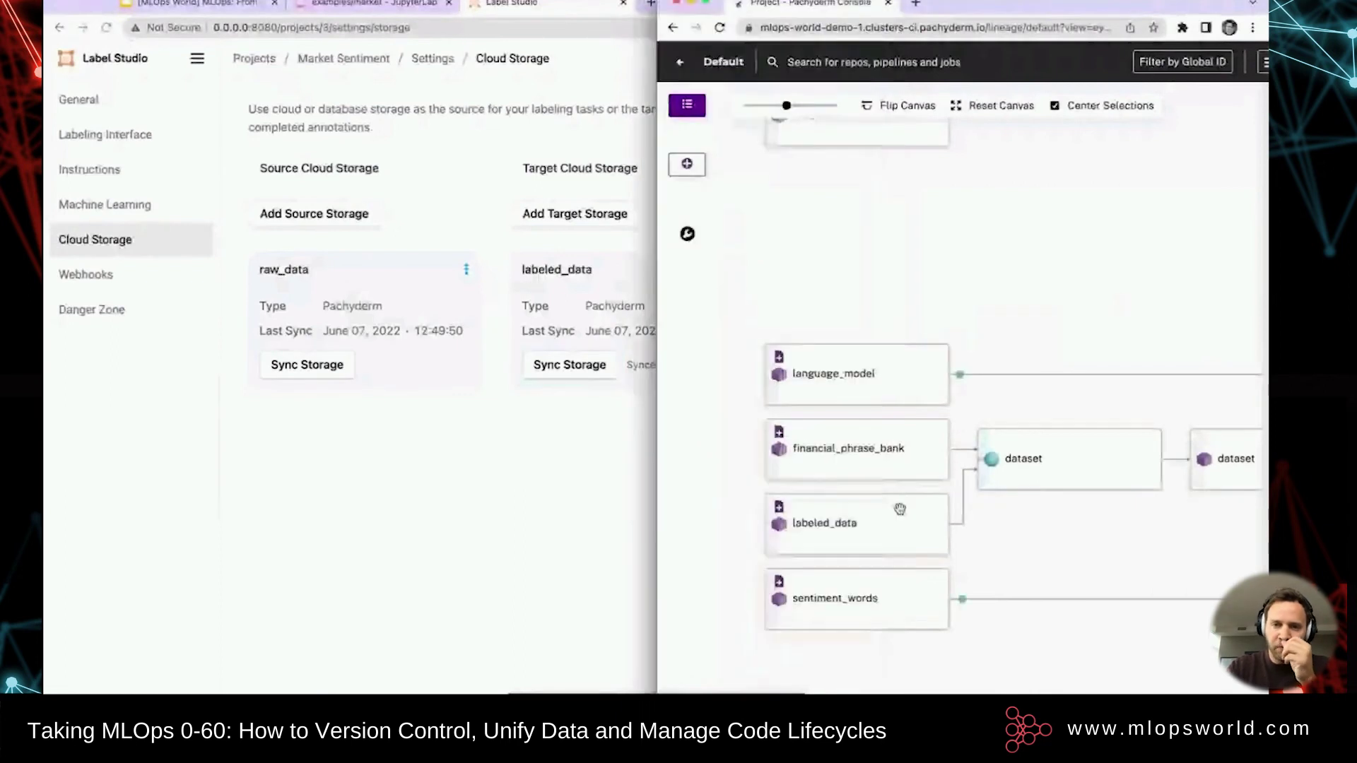
pyautogui.scroll(-3, 939, 548)
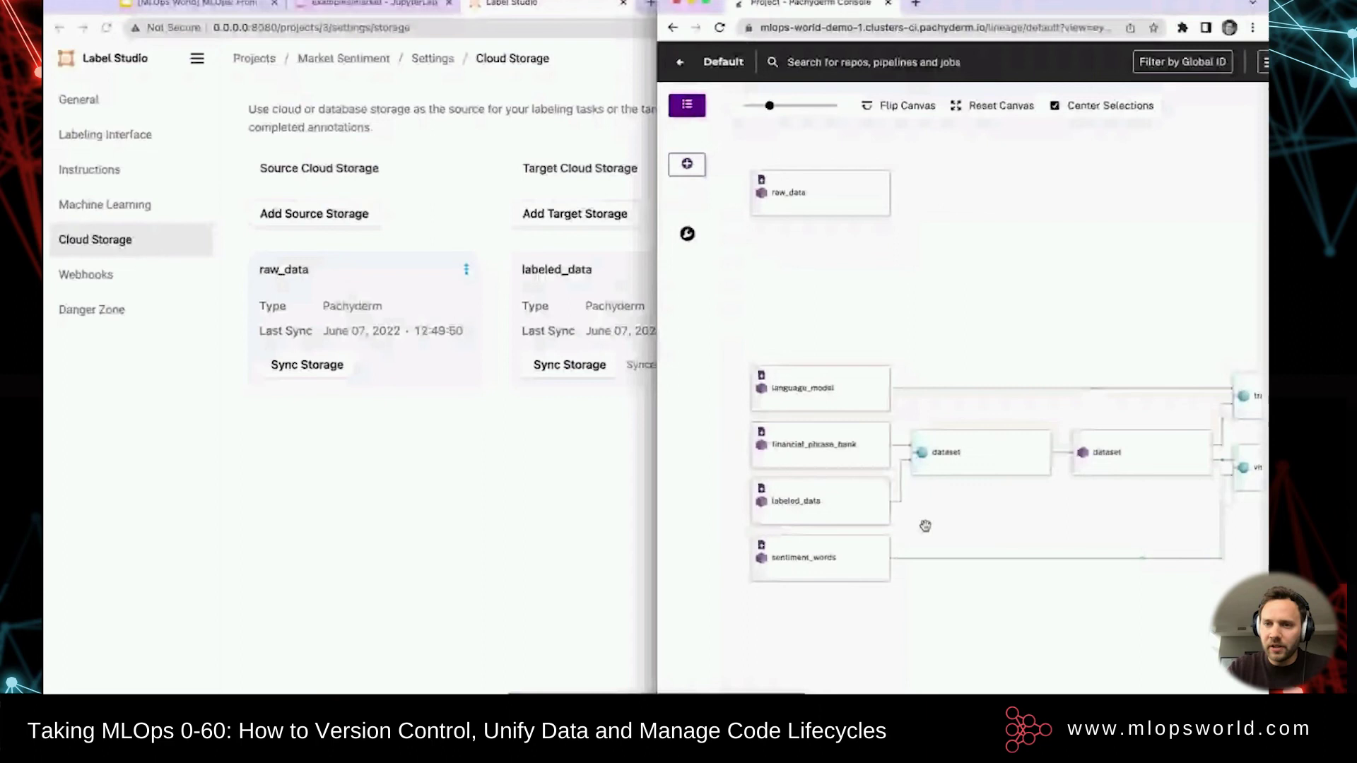
pyautogui.click(848, 503)
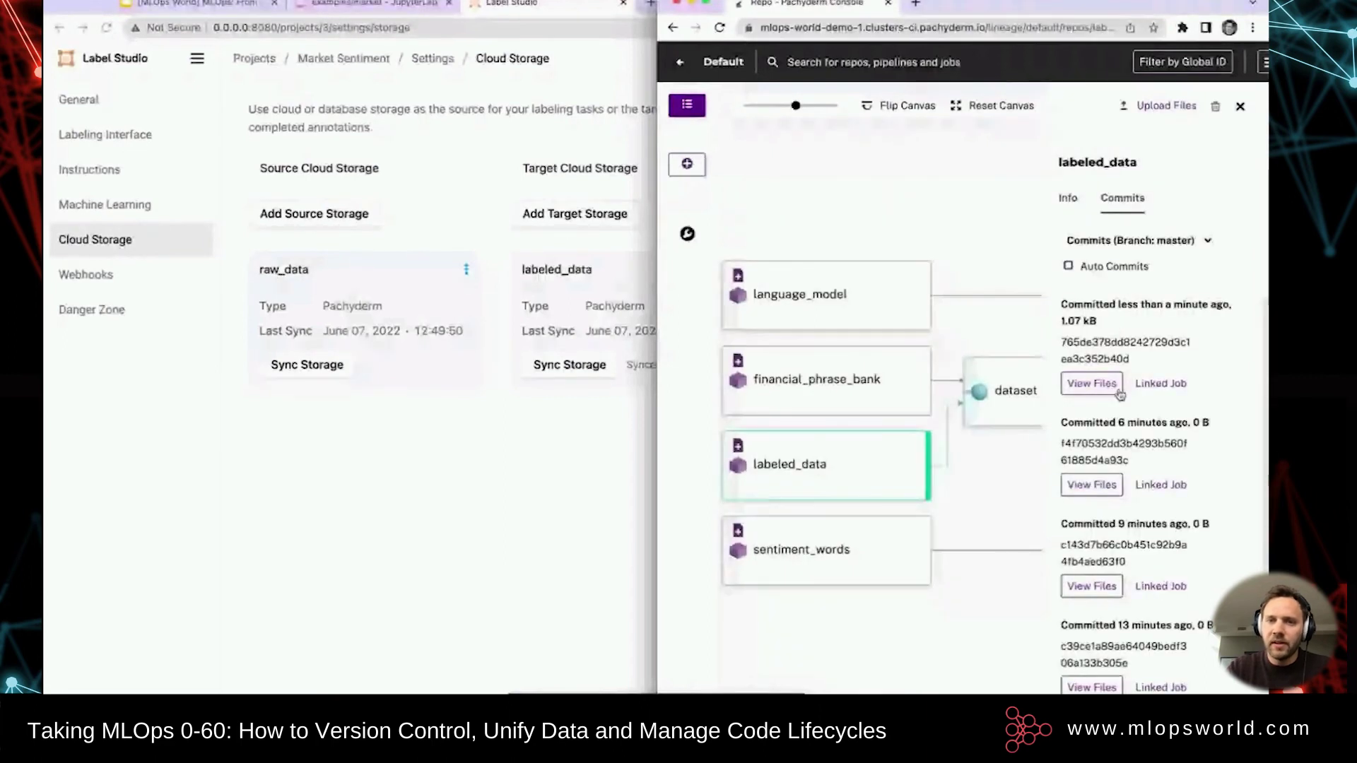
pyautogui.click(1092, 384)
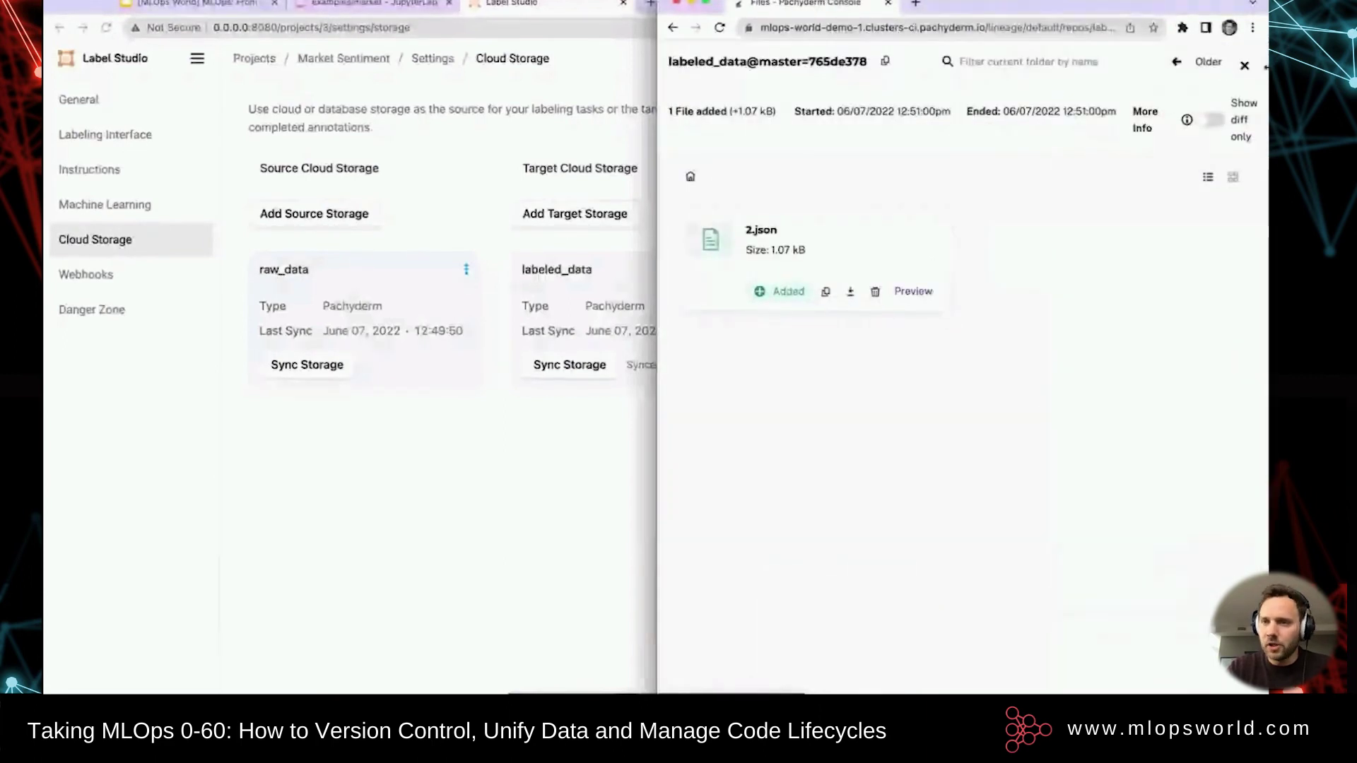
pyautogui.click(1245, 65)
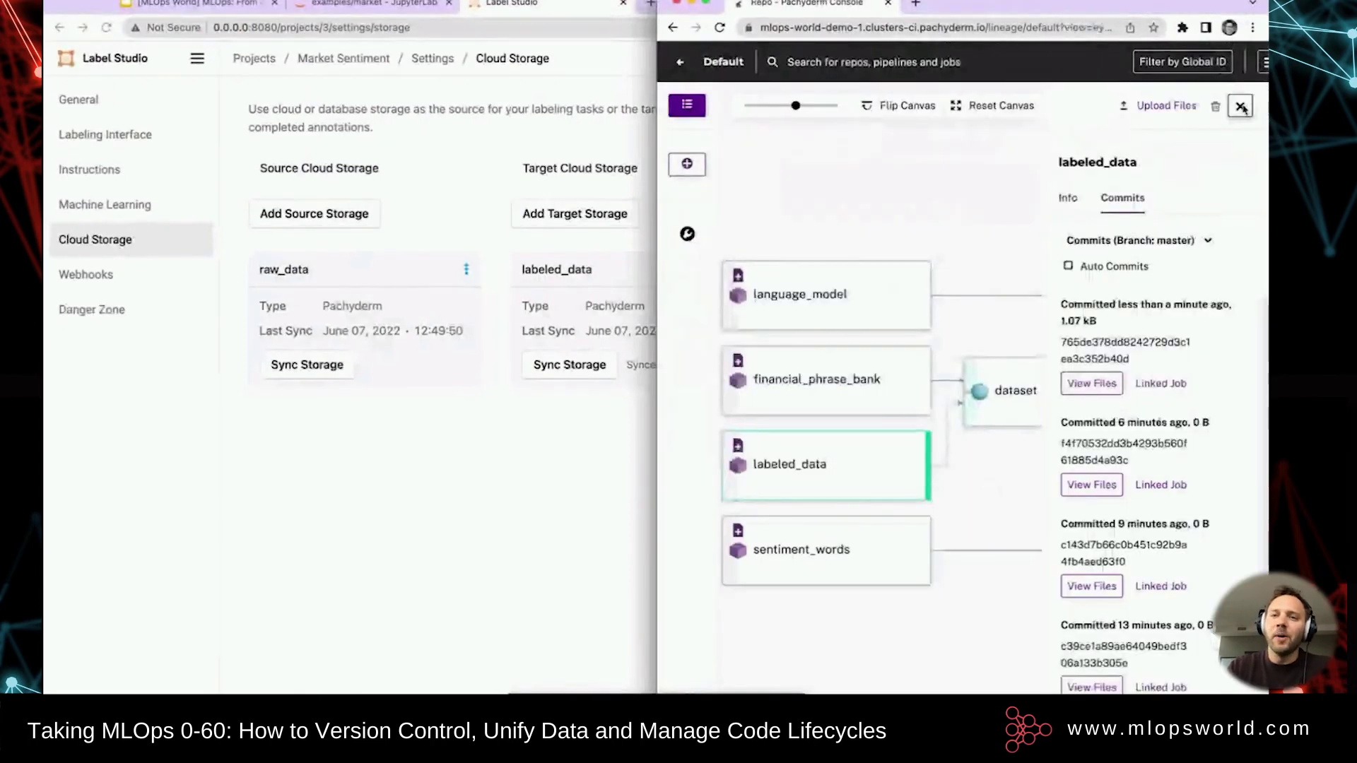
# - Follow the lineage graph to the visualizations output repo and try to view the files of its listed commit
pyautogui.click(1240, 106)
pyautogui.scroll(-3, 921, 227)
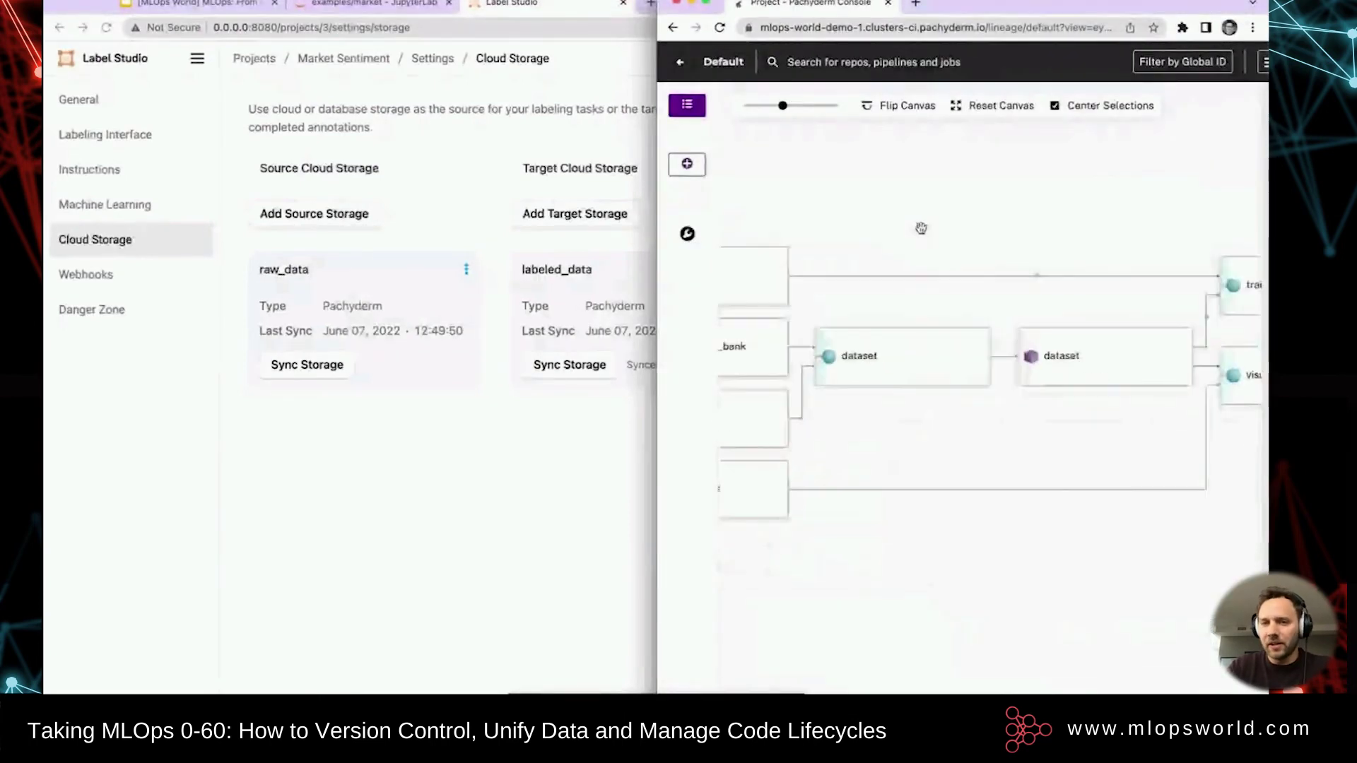
pyautogui.moveTo(951, 413)
pyautogui.mouseDown()
pyautogui.moveTo(995, 410)
pyautogui.moveTo(924, 409)
pyautogui.mouseUp()
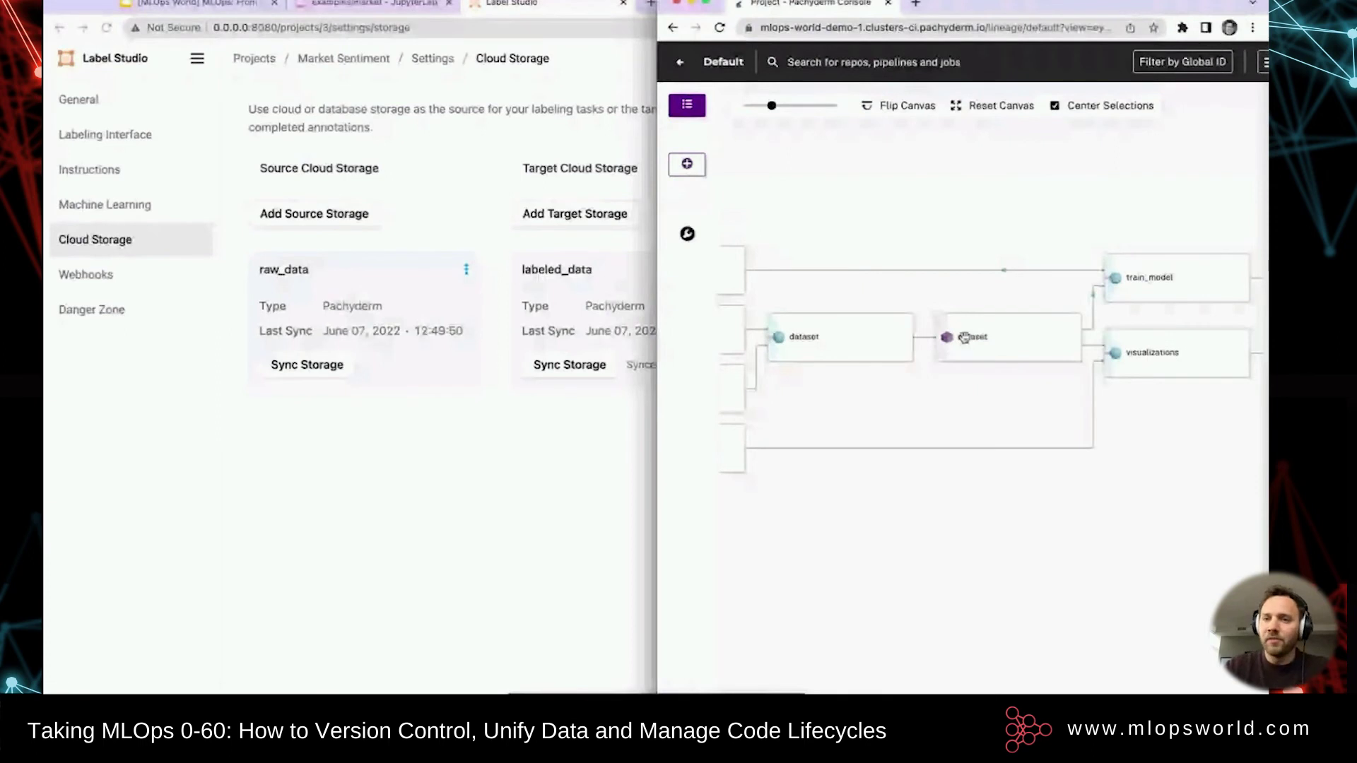
pyautogui.moveTo(897, 404); pyautogui.dragTo(803, 400)
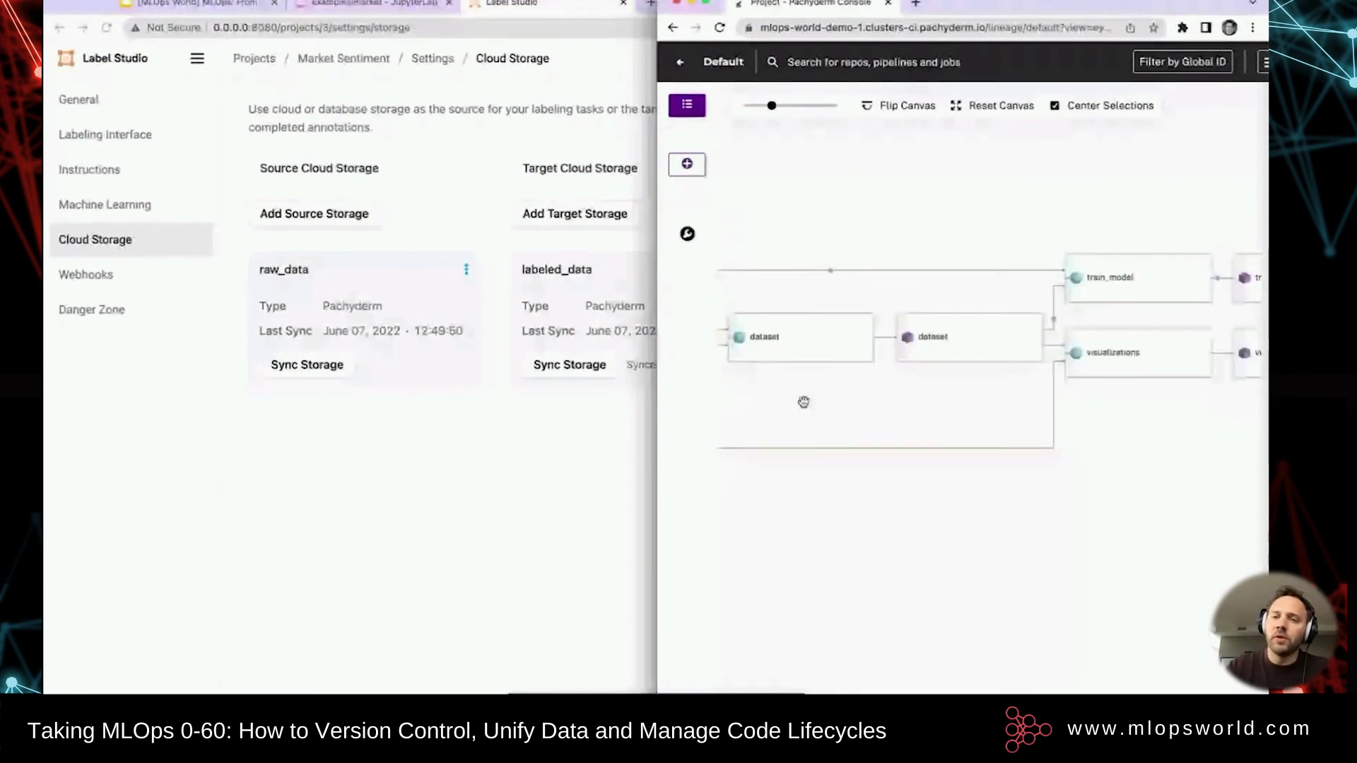
pyautogui.hscroll(5, 972, 197)
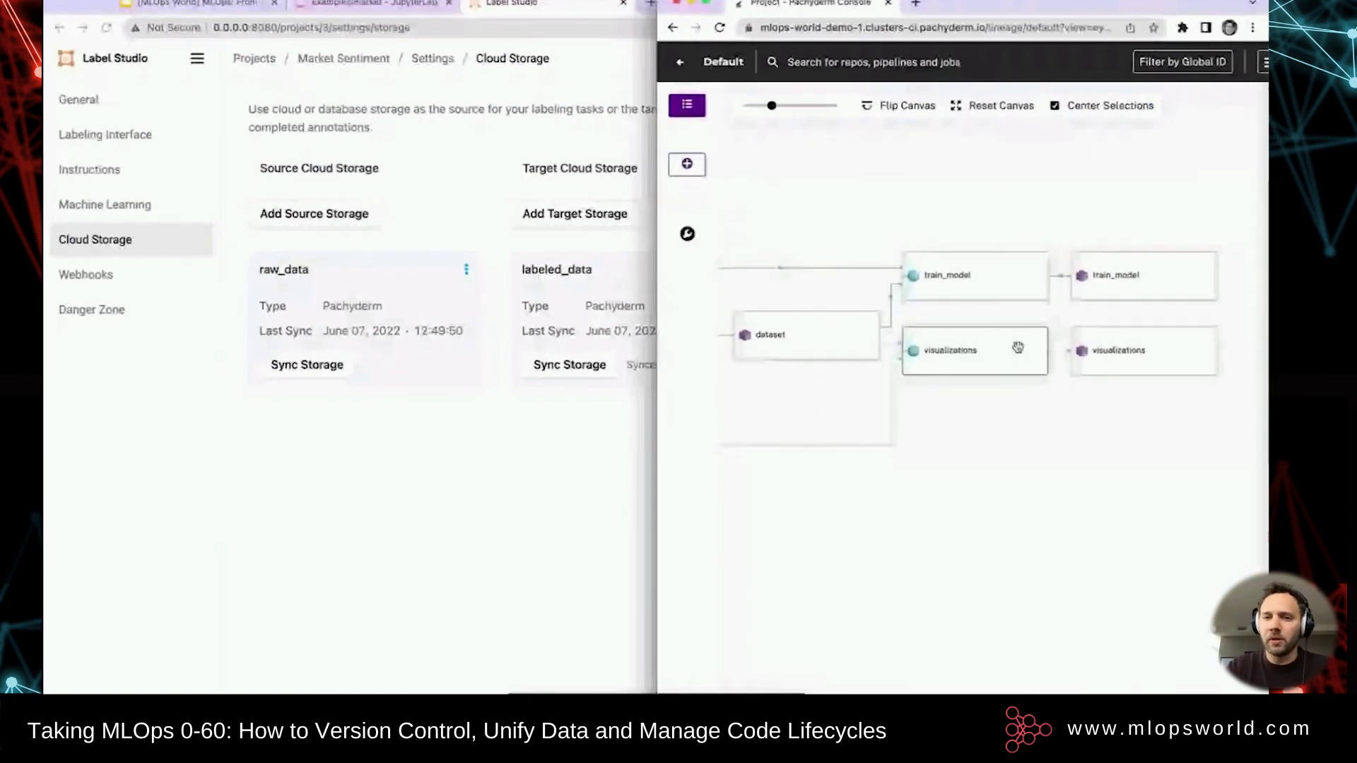
pyautogui.click(1067, 352)
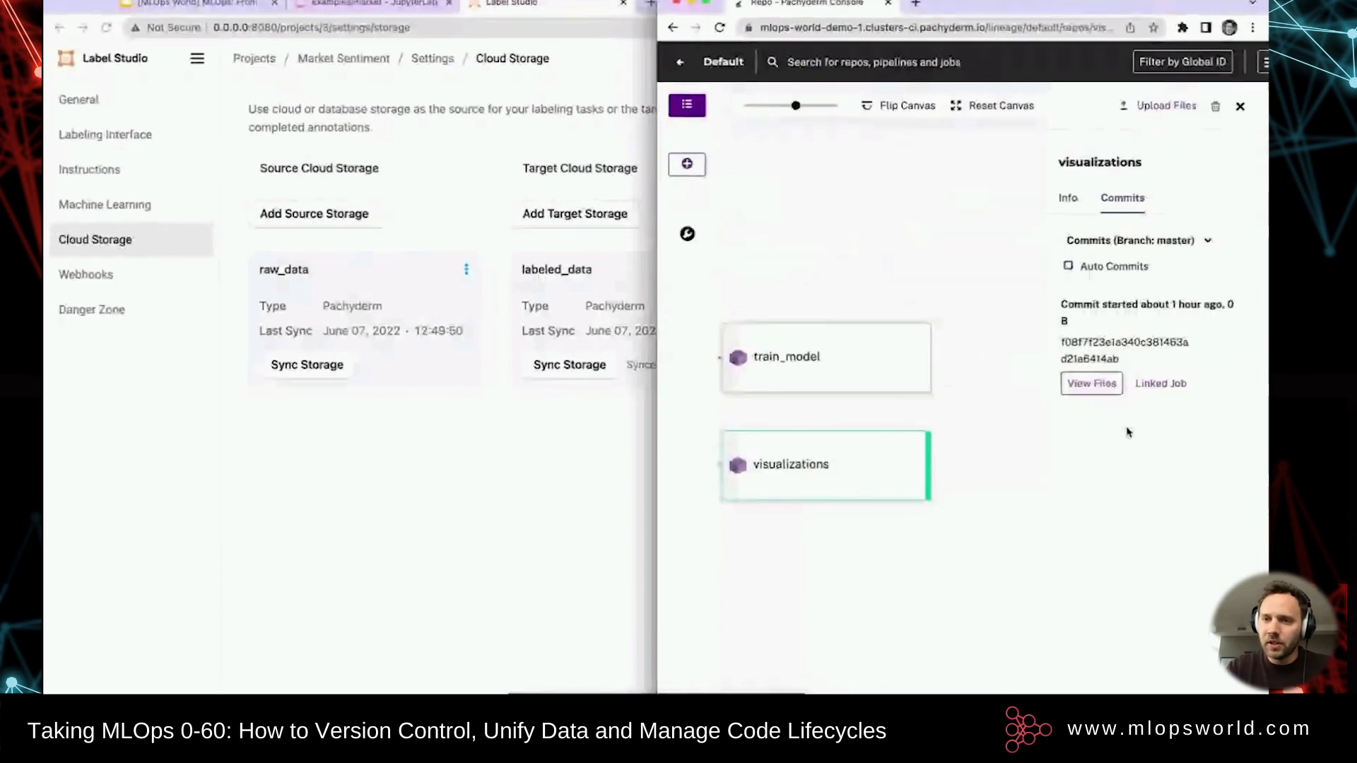
pyautogui.click(1089, 384)
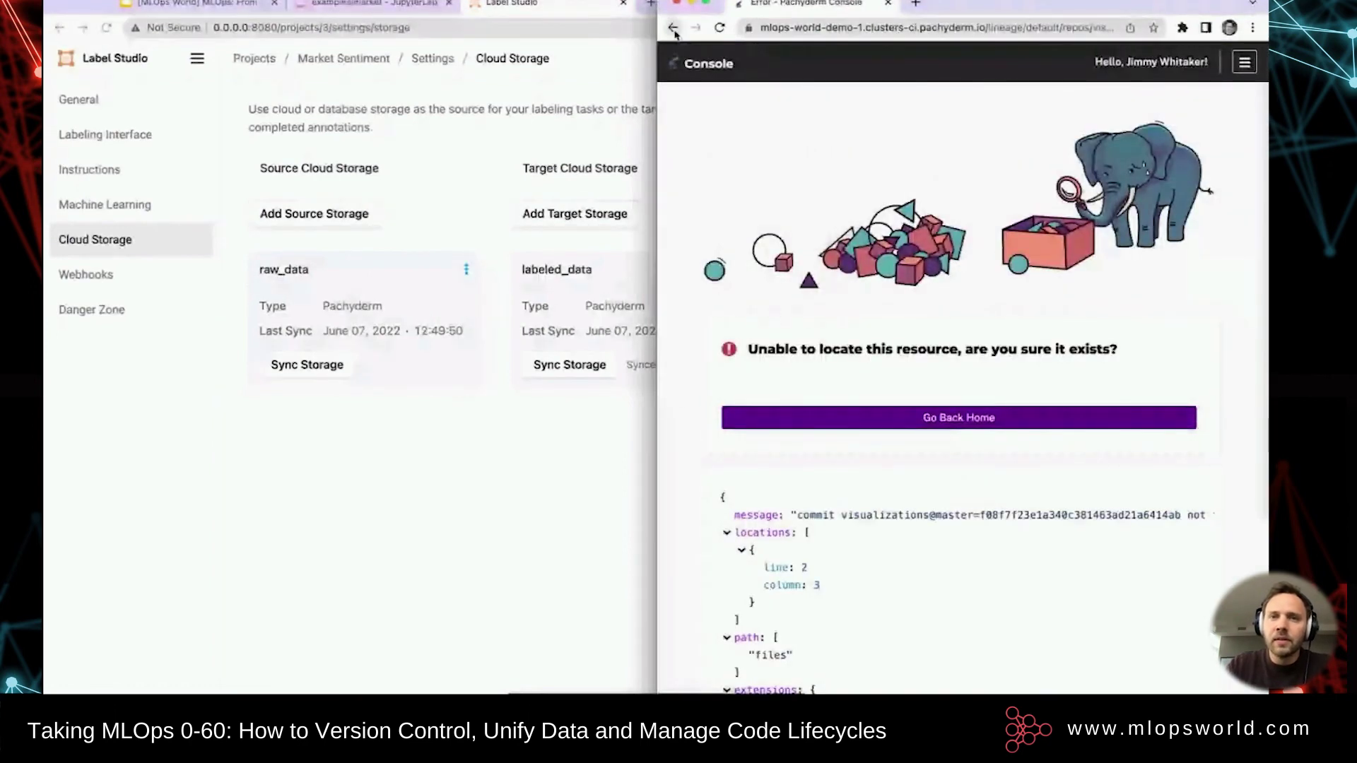
# - Reload the console from its root address mlops-world-demo-1.clusters-ci.pachyderm.io and reopen the Default project's lineage graph
pyautogui.rightClick(674, 29)
pyautogui.click(744, 141)
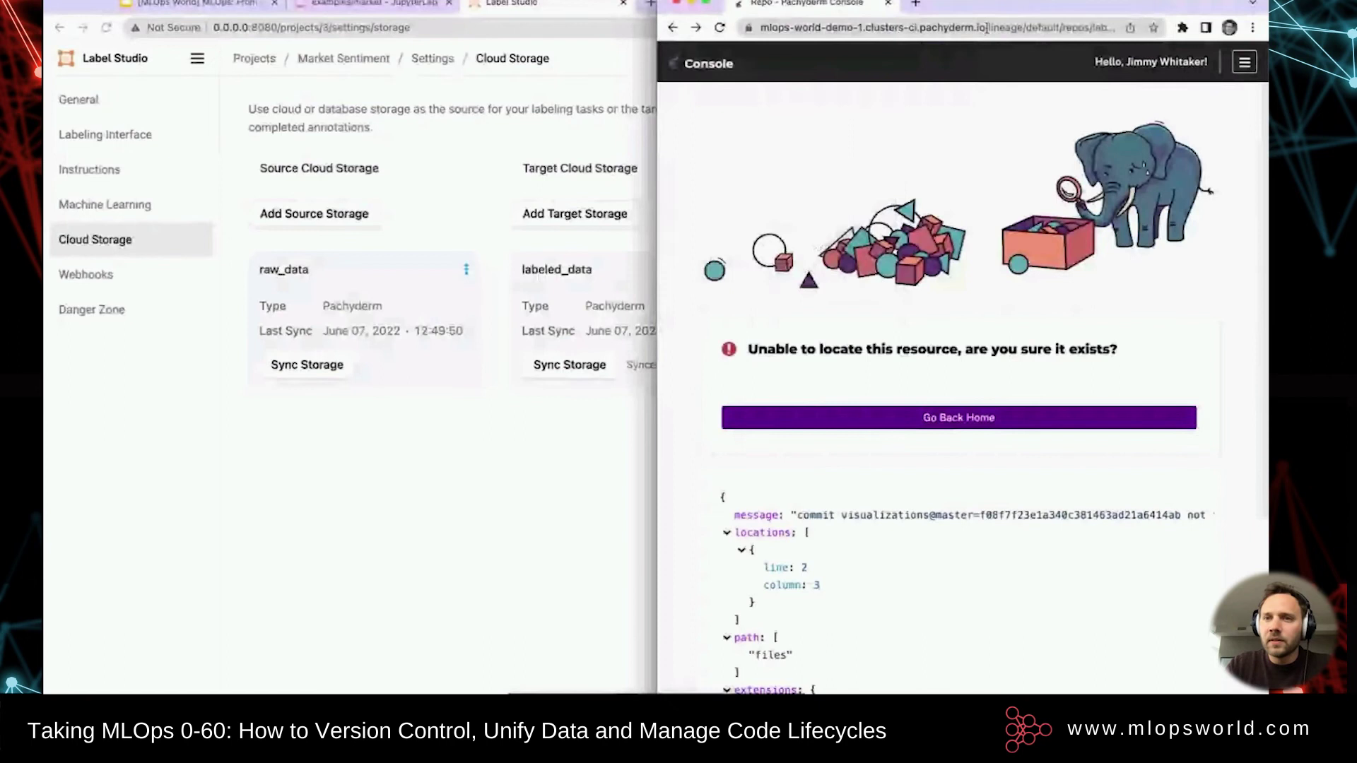
pyautogui.click(993, 26)
pyautogui.hotkey('shift', 'End')
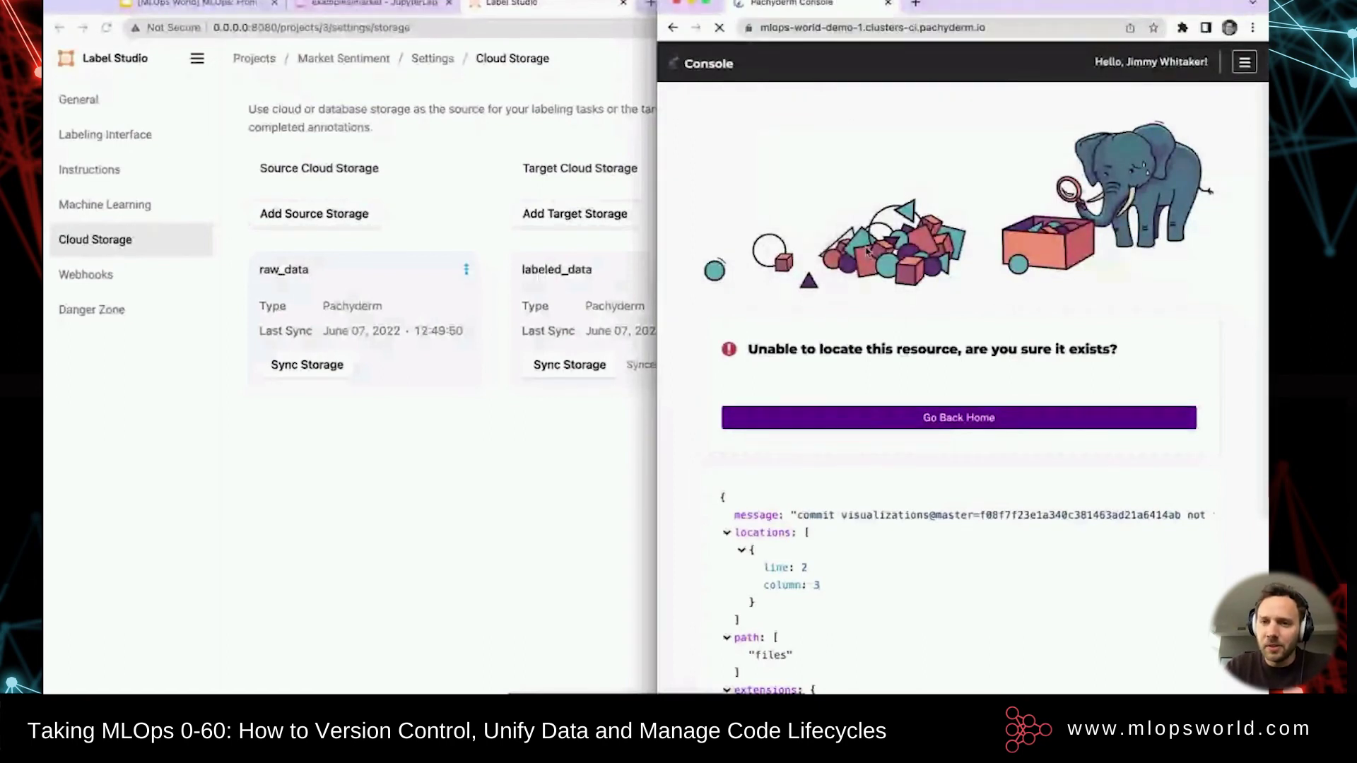
pyautogui.click(988, 260)
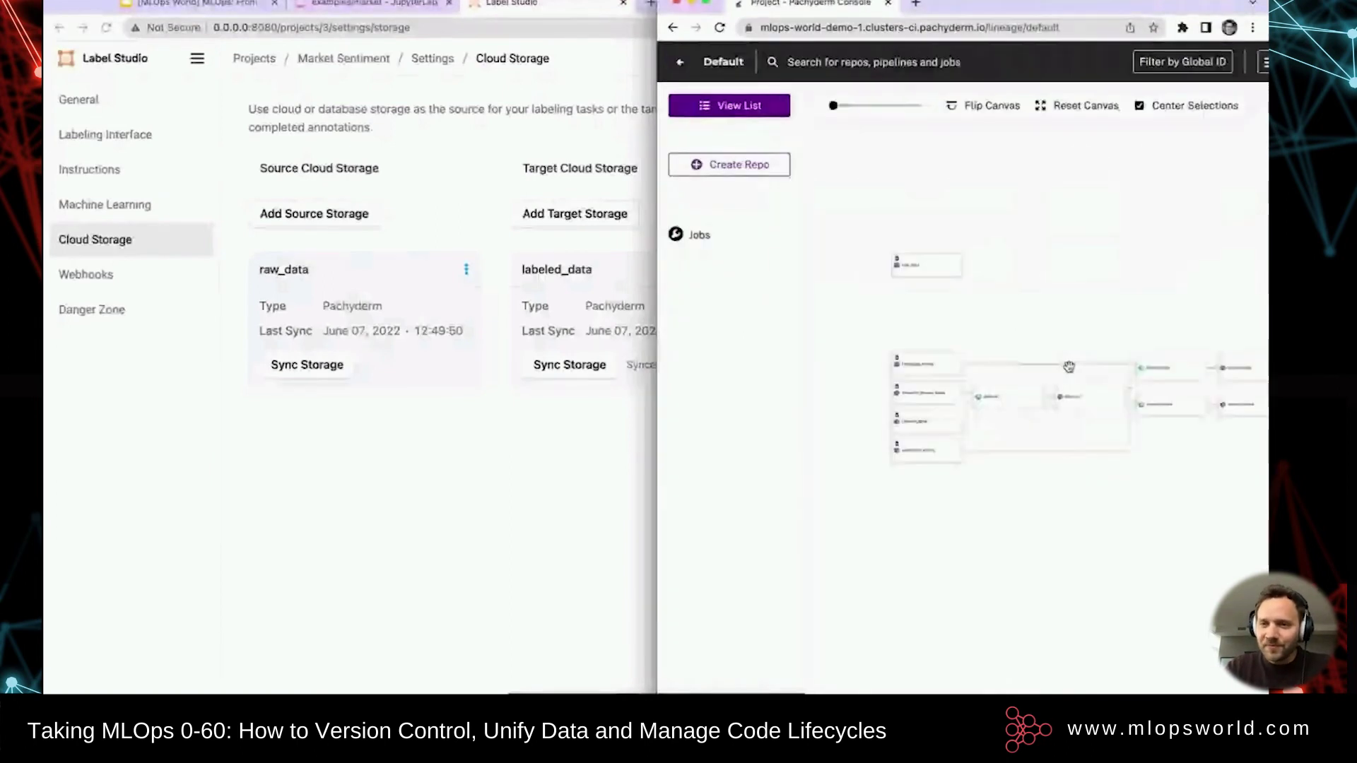
# - Preview word_cloud.png from the visualizations repo's latest commit and return to the lineage graph
pyautogui.click(1060, 400)
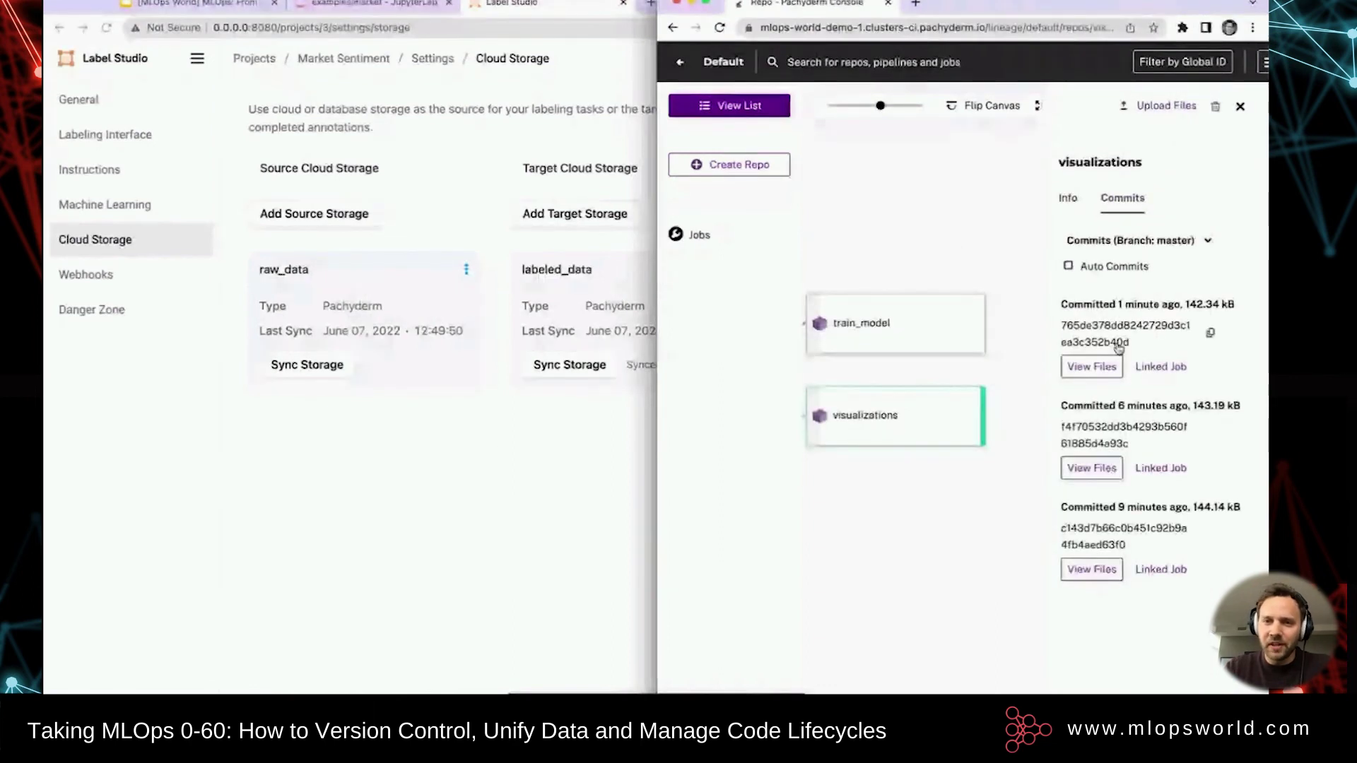
pyautogui.click(1088, 366)
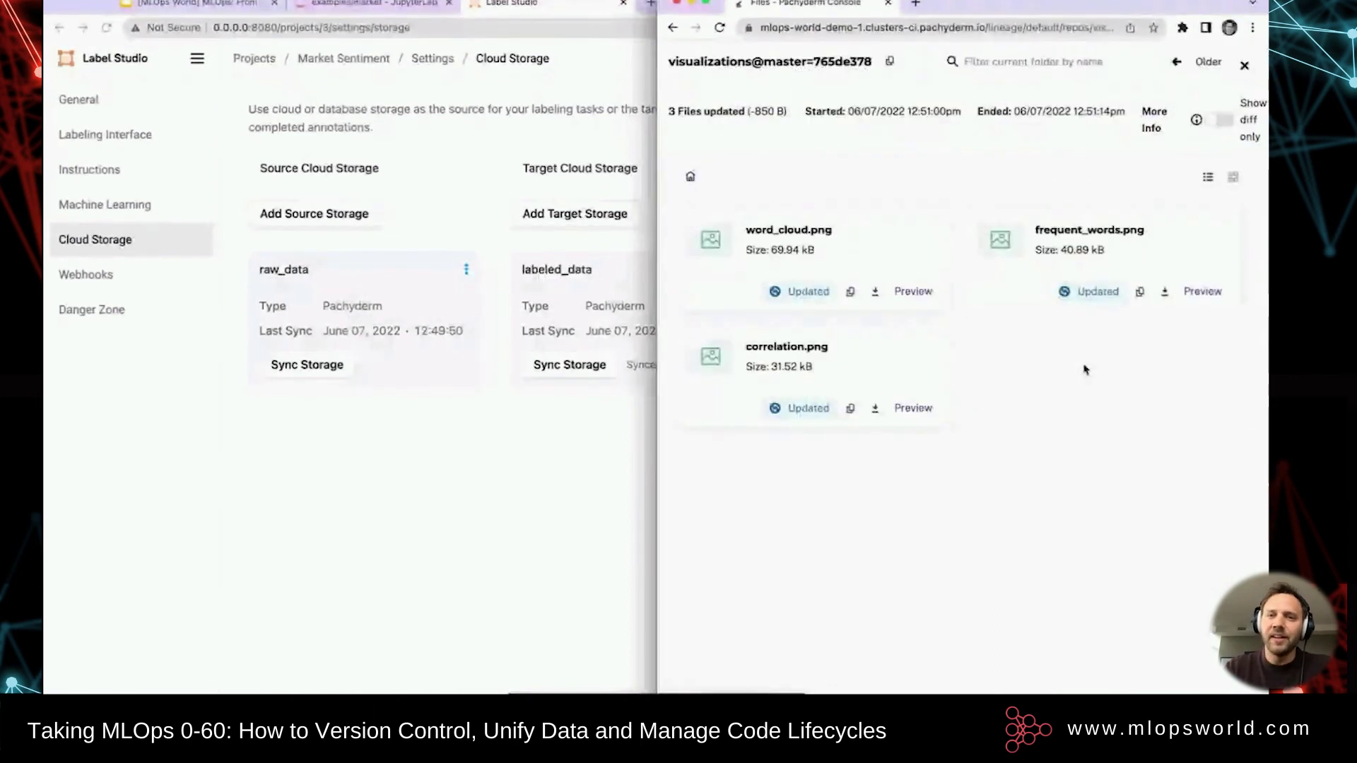
pyautogui.click(914, 291)
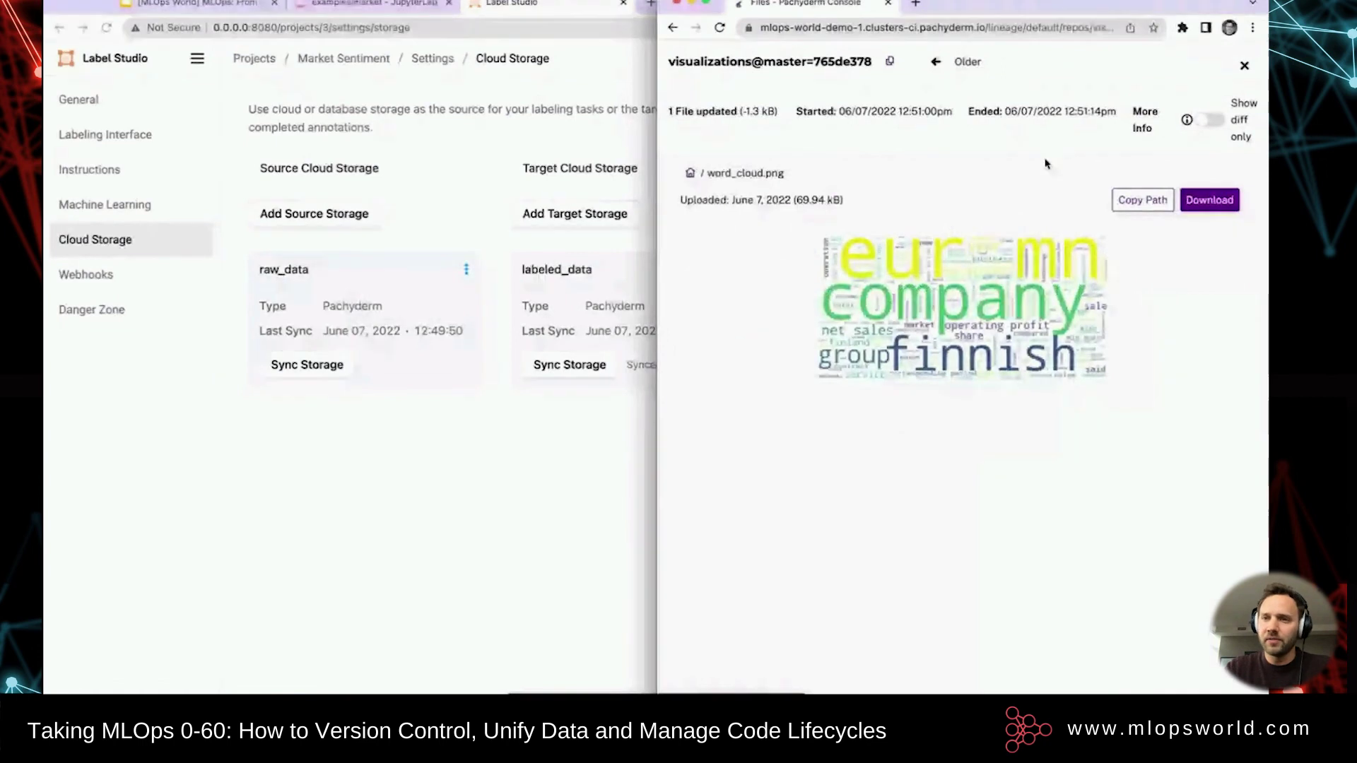
pyautogui.click(698, 178)
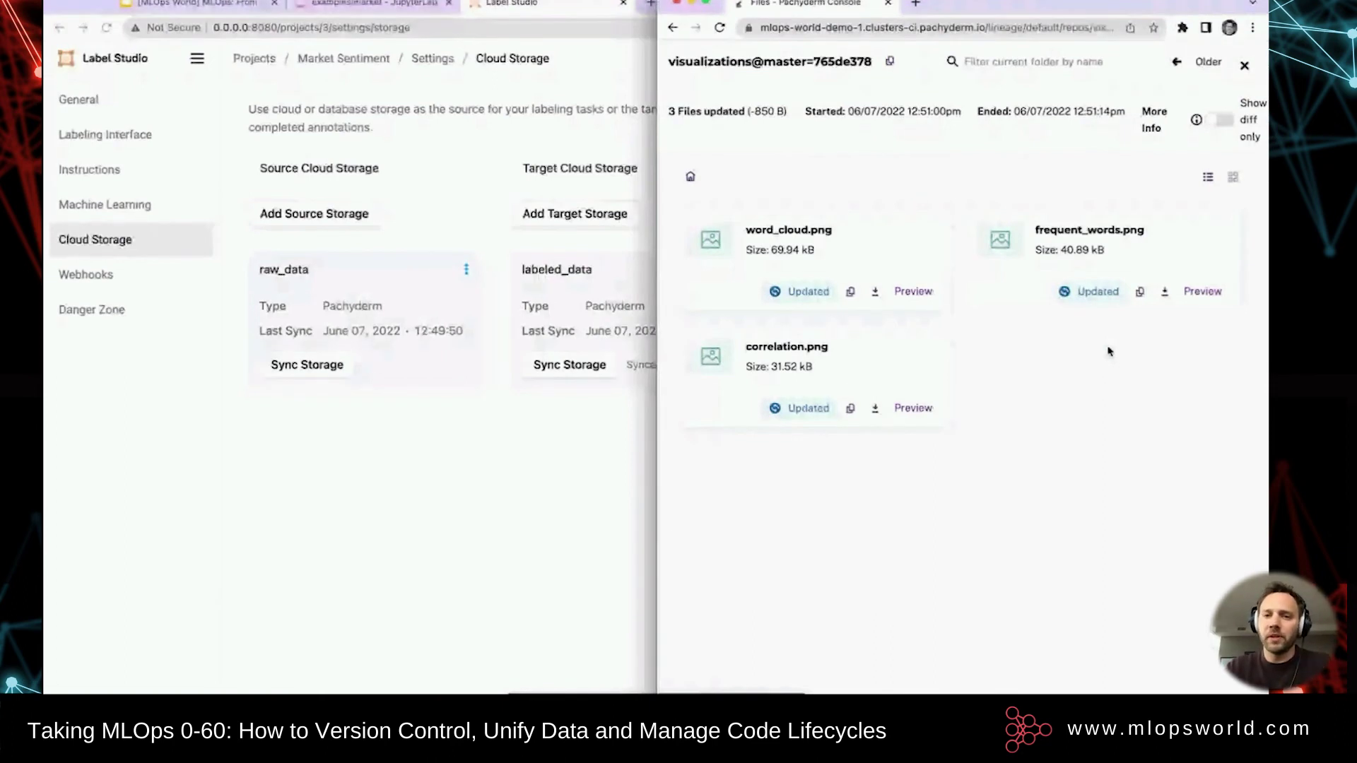
pyautogui.click(1242, 66)
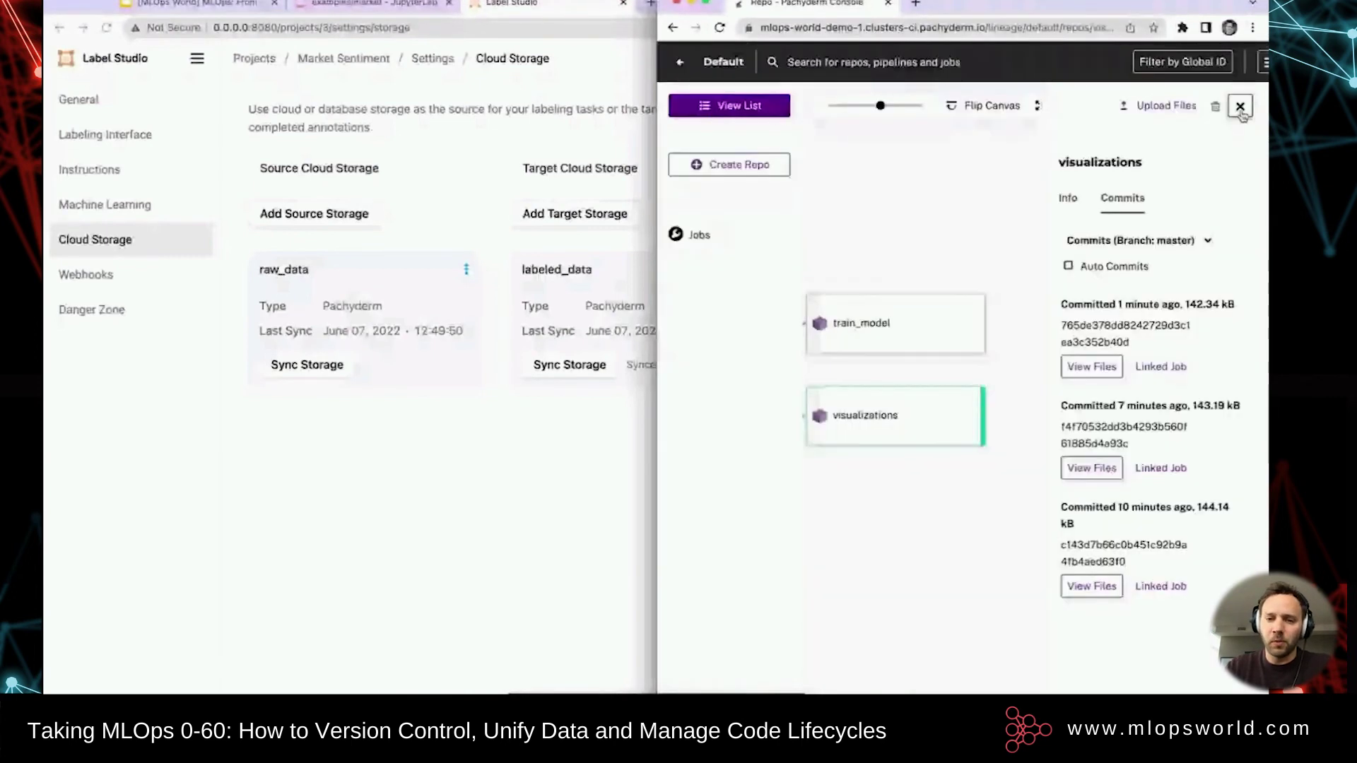
pyautogui.click(1240, 107)
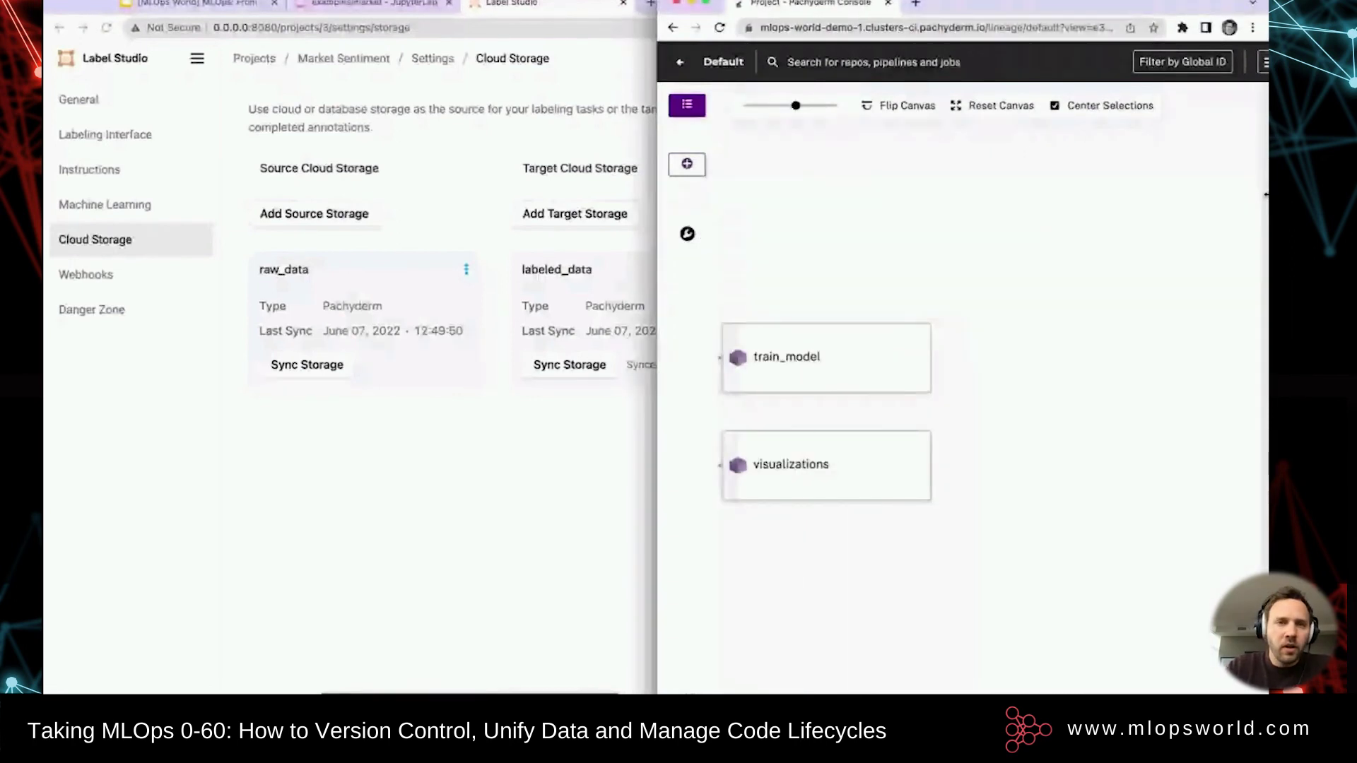
# - Switch to the JupyterLab notebook and review the Label Studio integration and automatic retraining section
pyautogui.click(344, 27)
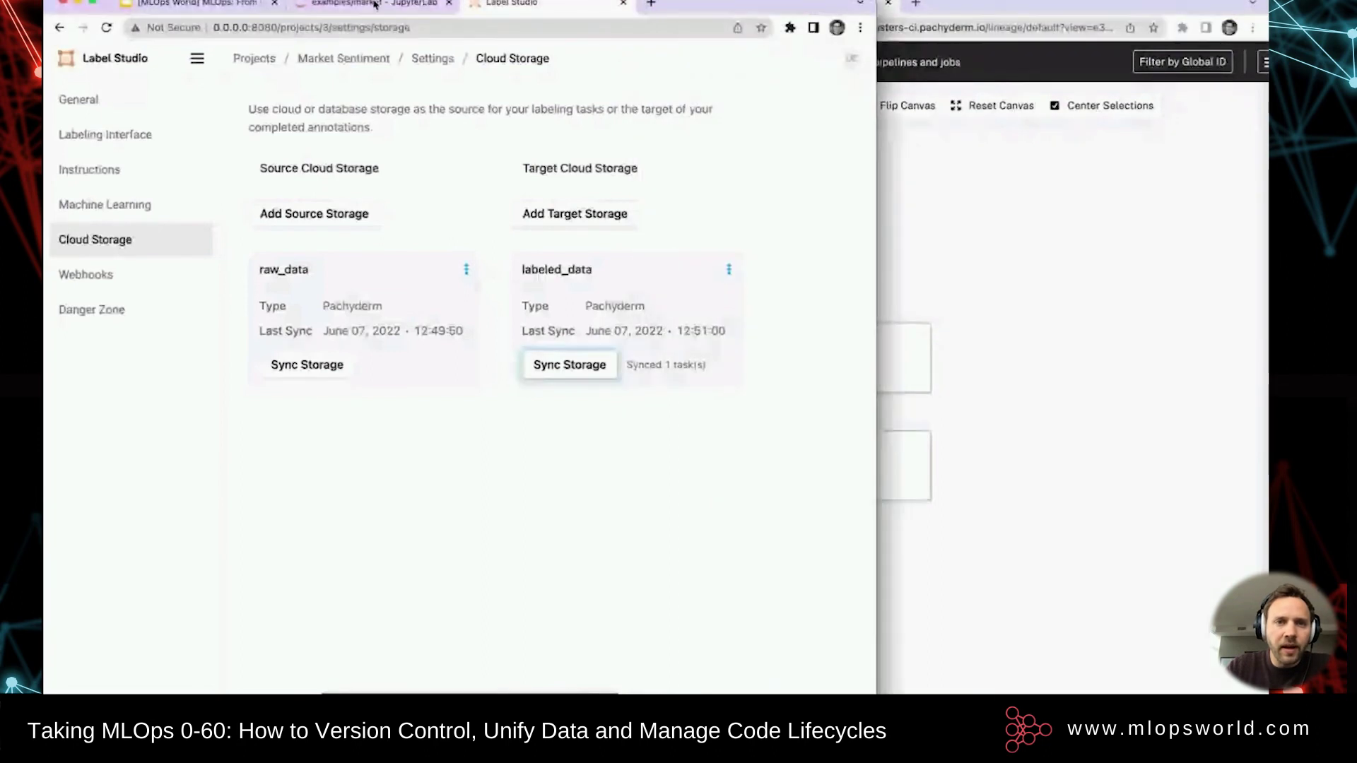
pyautogui.click(375, 4)
pyautogui.scroll(10, 388, 413)
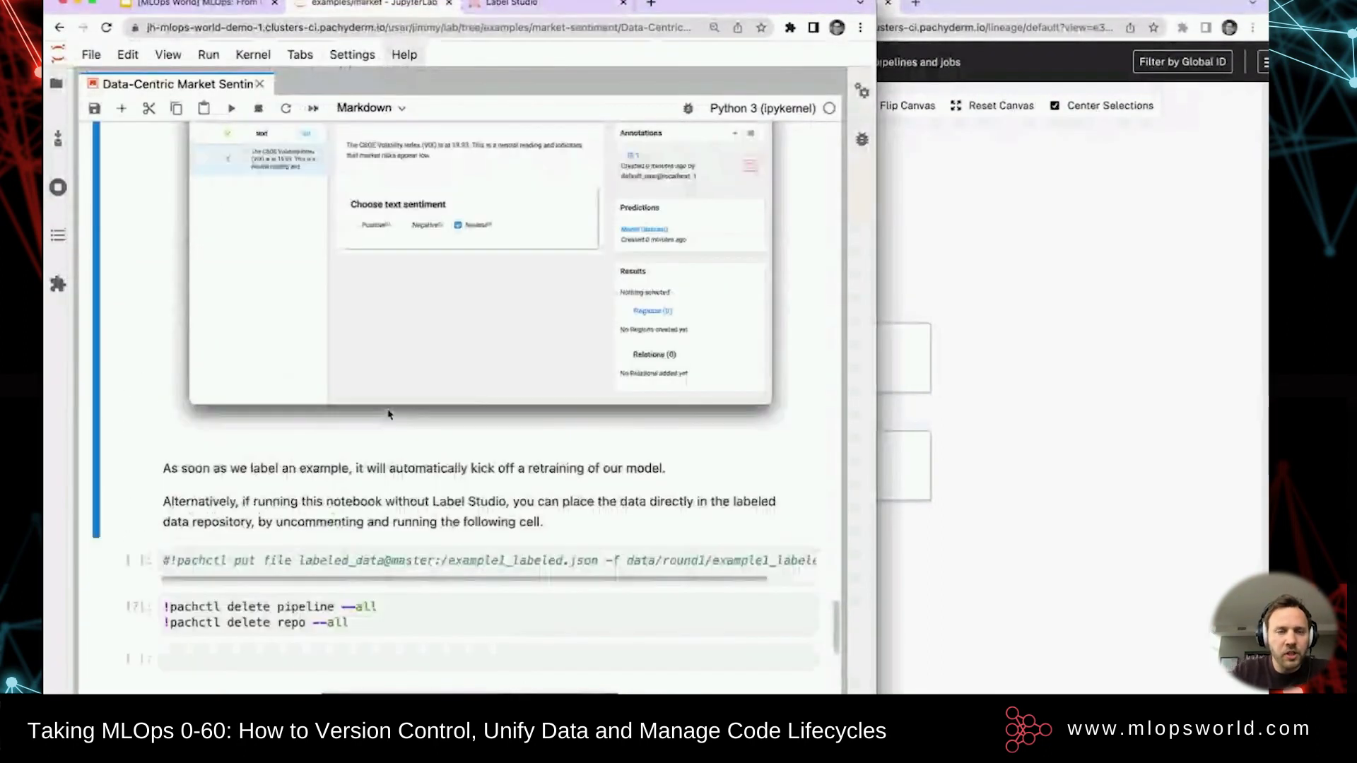
pyautogui.scroll(-2, 388, 414)
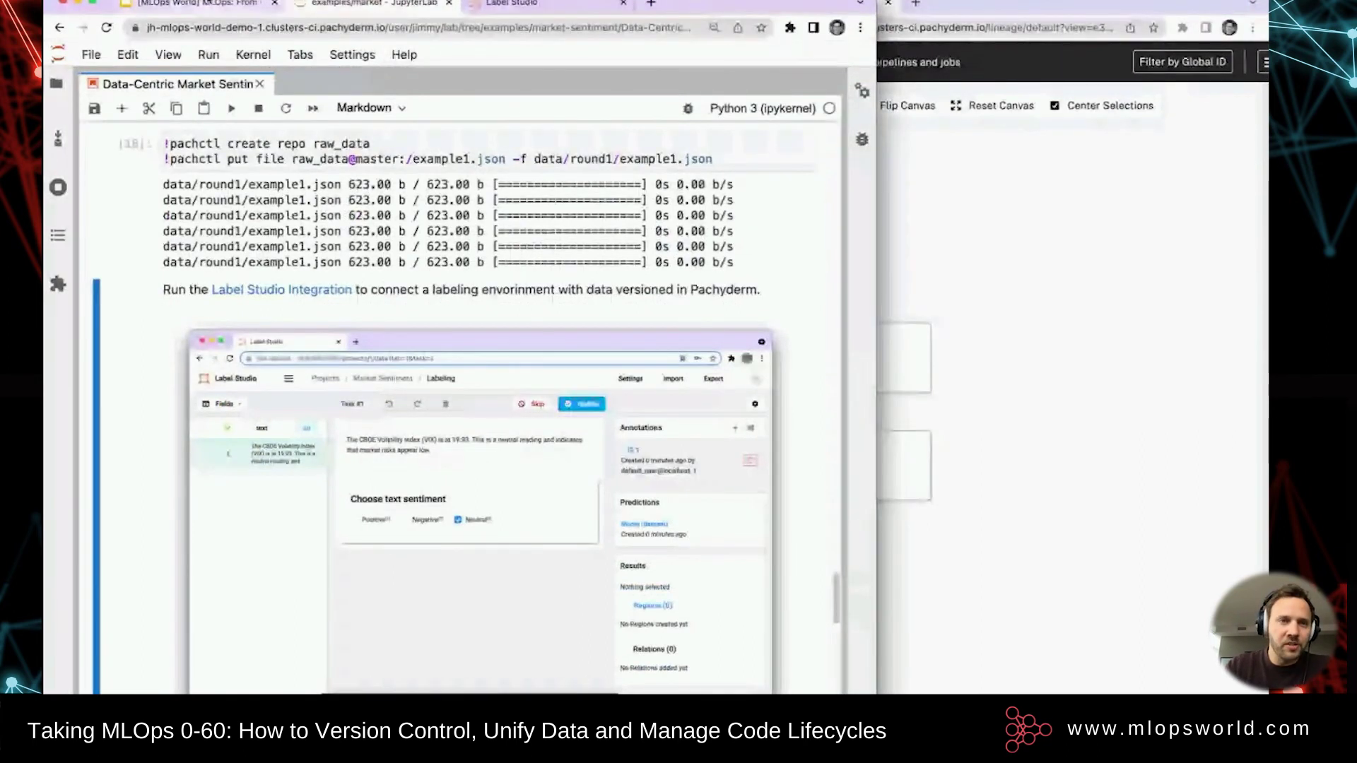
pyautogui.click(229, 6)
pyautogui.press('super+grave')
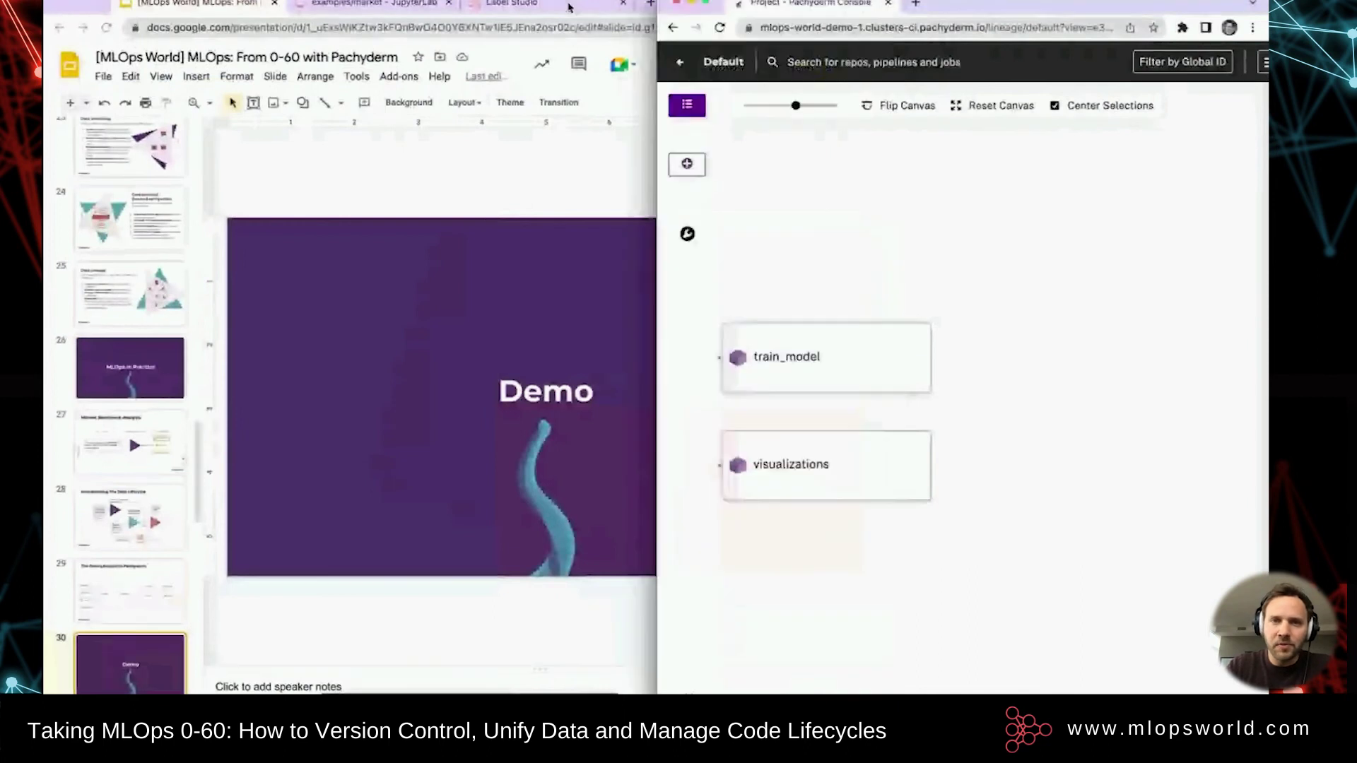
pyautogui.click(528, 3)
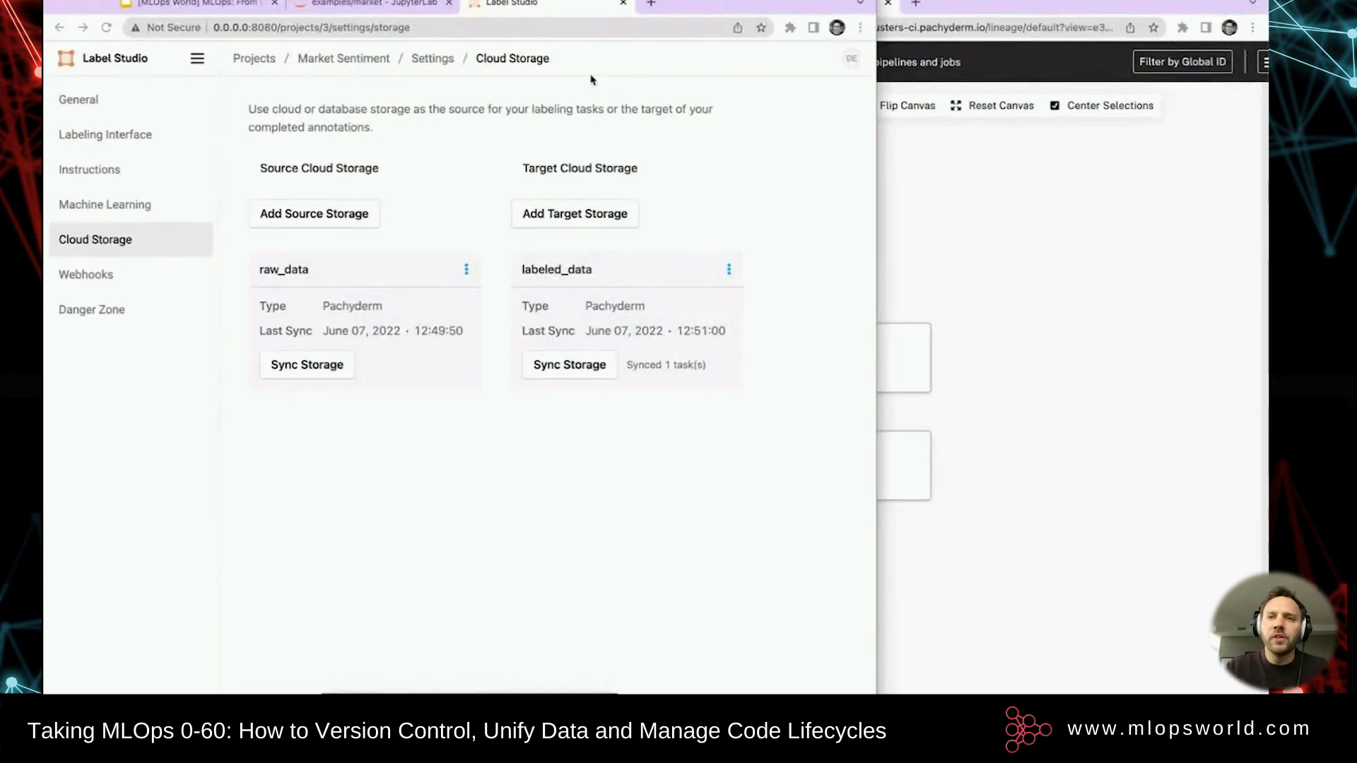
pyautogui.click(1067, 168)
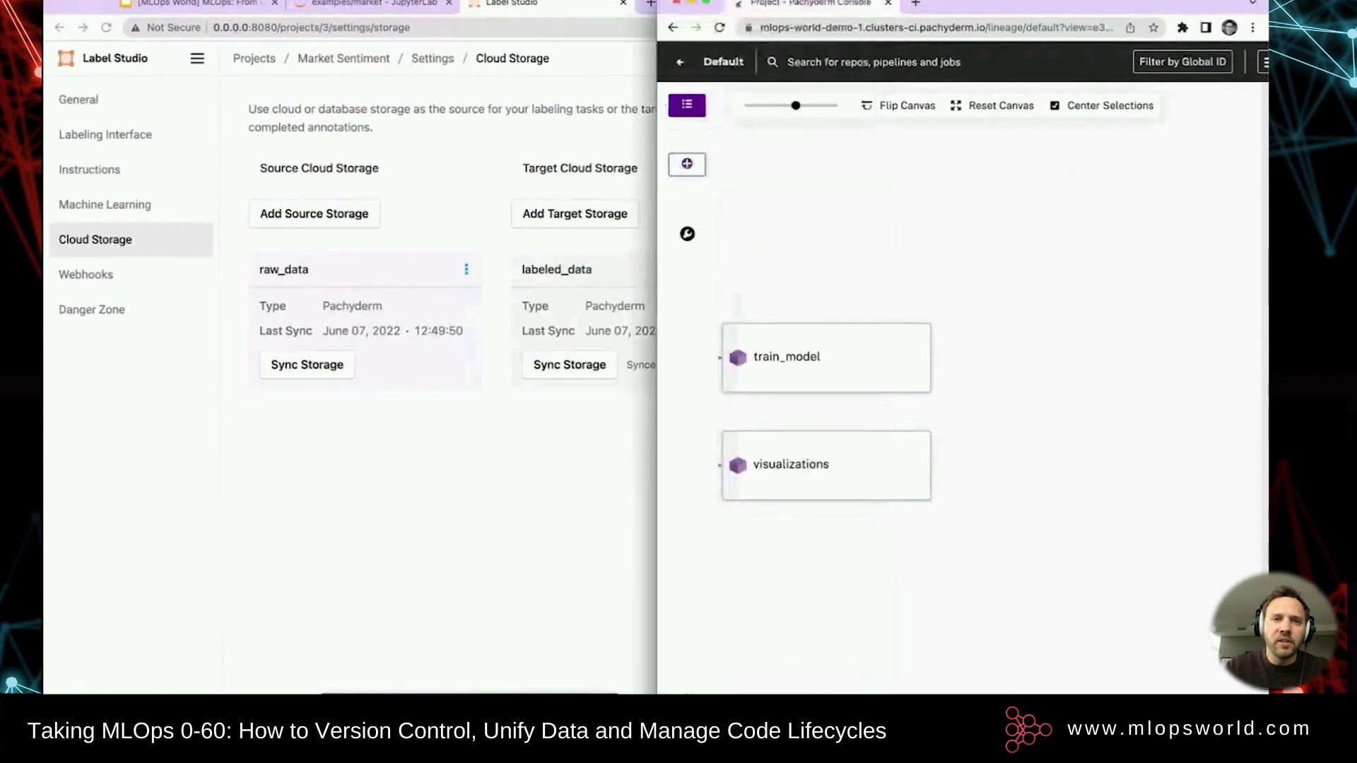
# - Return to the JupyterLab notebook and select the command that creates the raw_data repo
pyautogui.click(373, 4)
pyautogui.scroll(2, 424, 195)
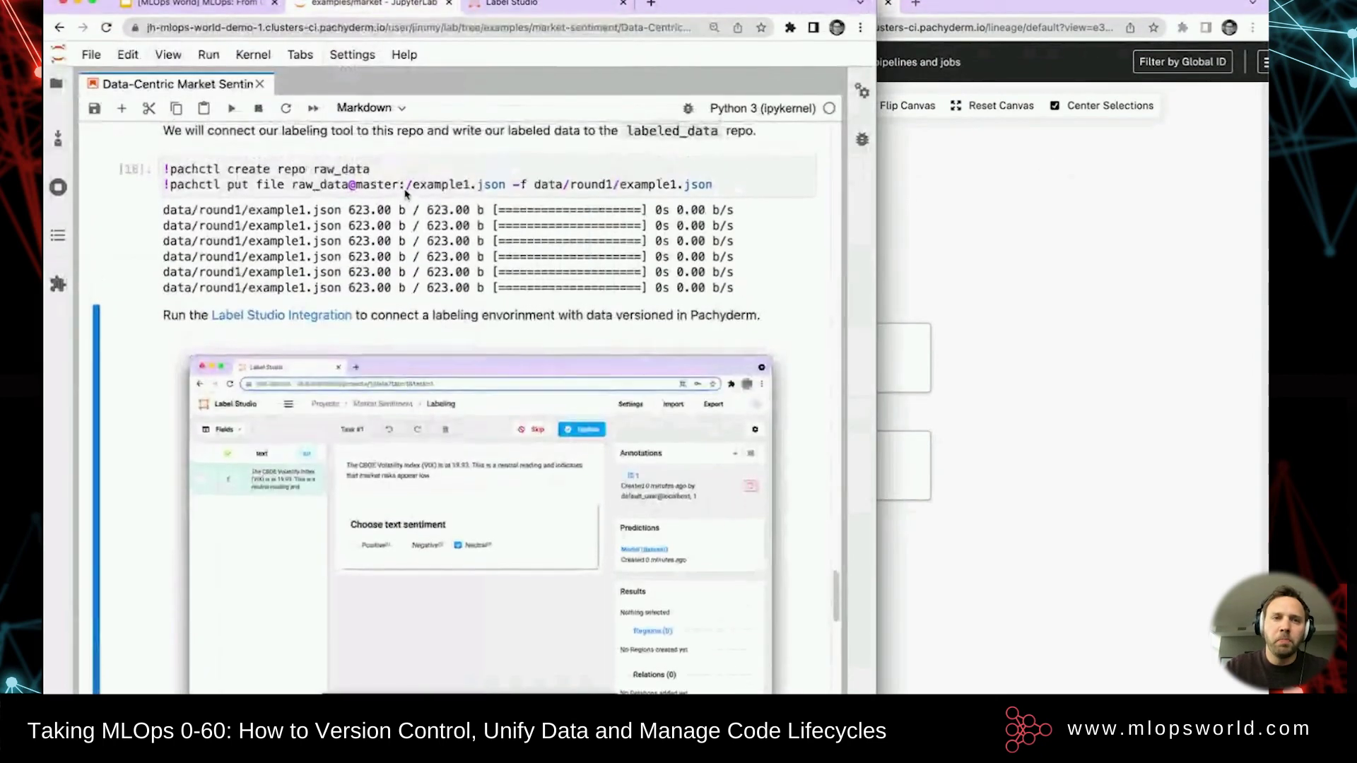
pyautogui.click(372, 220)
pyautogui.moveTo(372, 221); pyautogui.dragTo(169, 221)
# - In Pachyderm Console, reset the lineage canvas and inspect the dataset pipeline's specification, including its commands and joined inputs
pyautogui.click(937, 209)
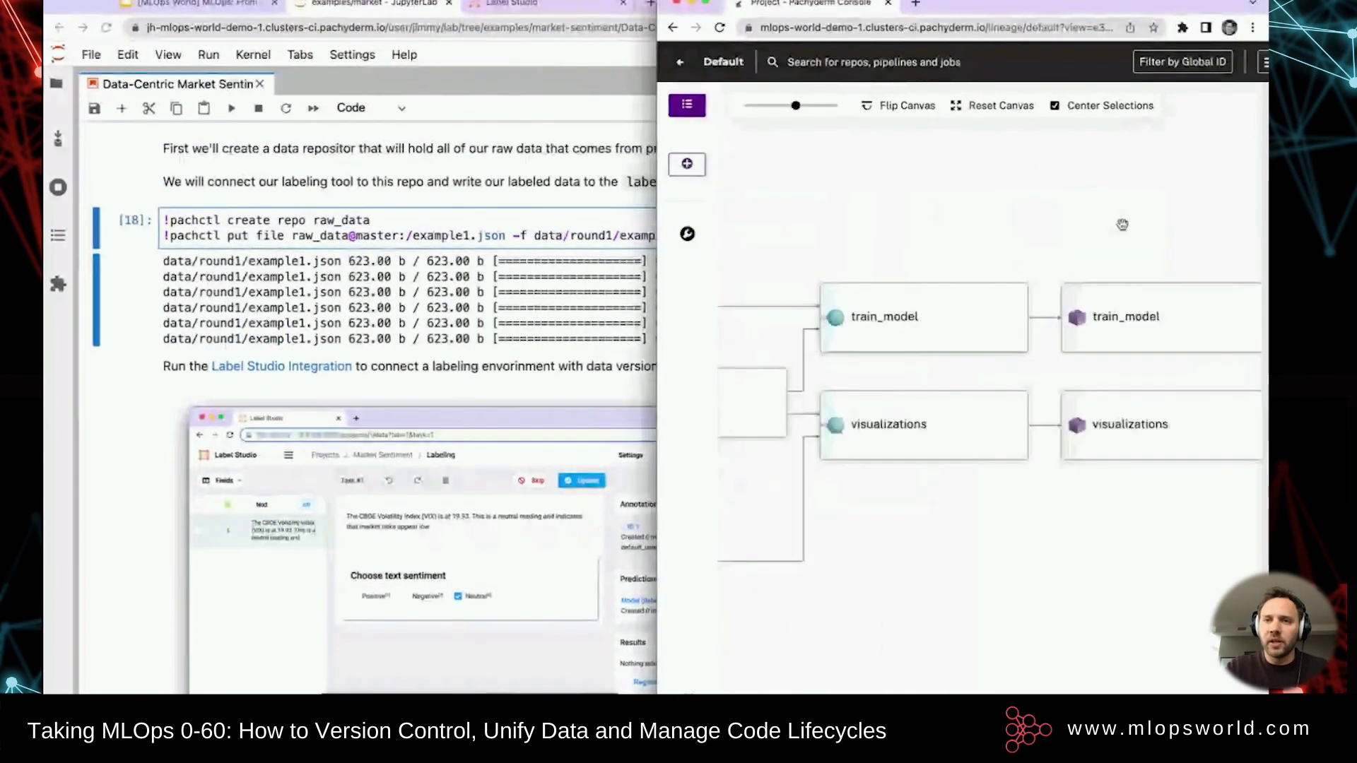
pyautogui.click(998, 113)
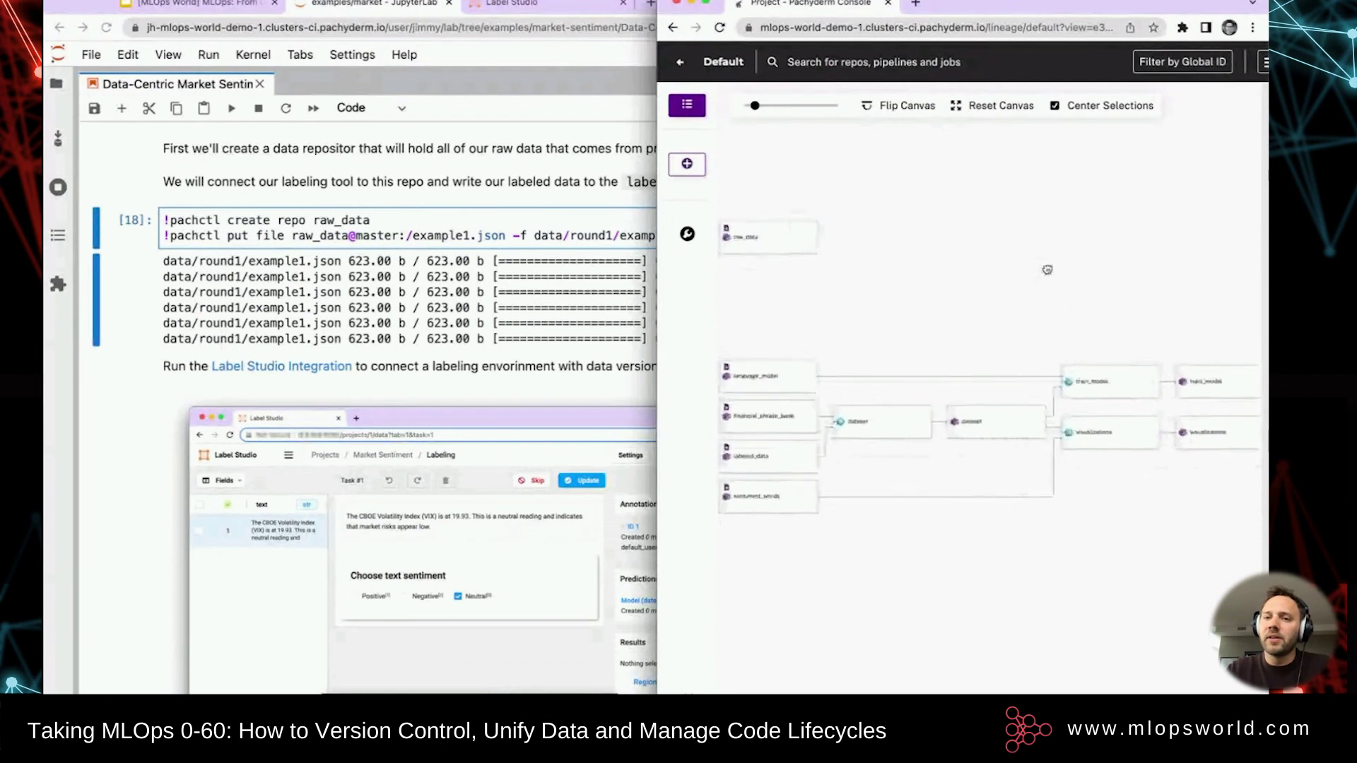
pyautogui.click(989, 422)
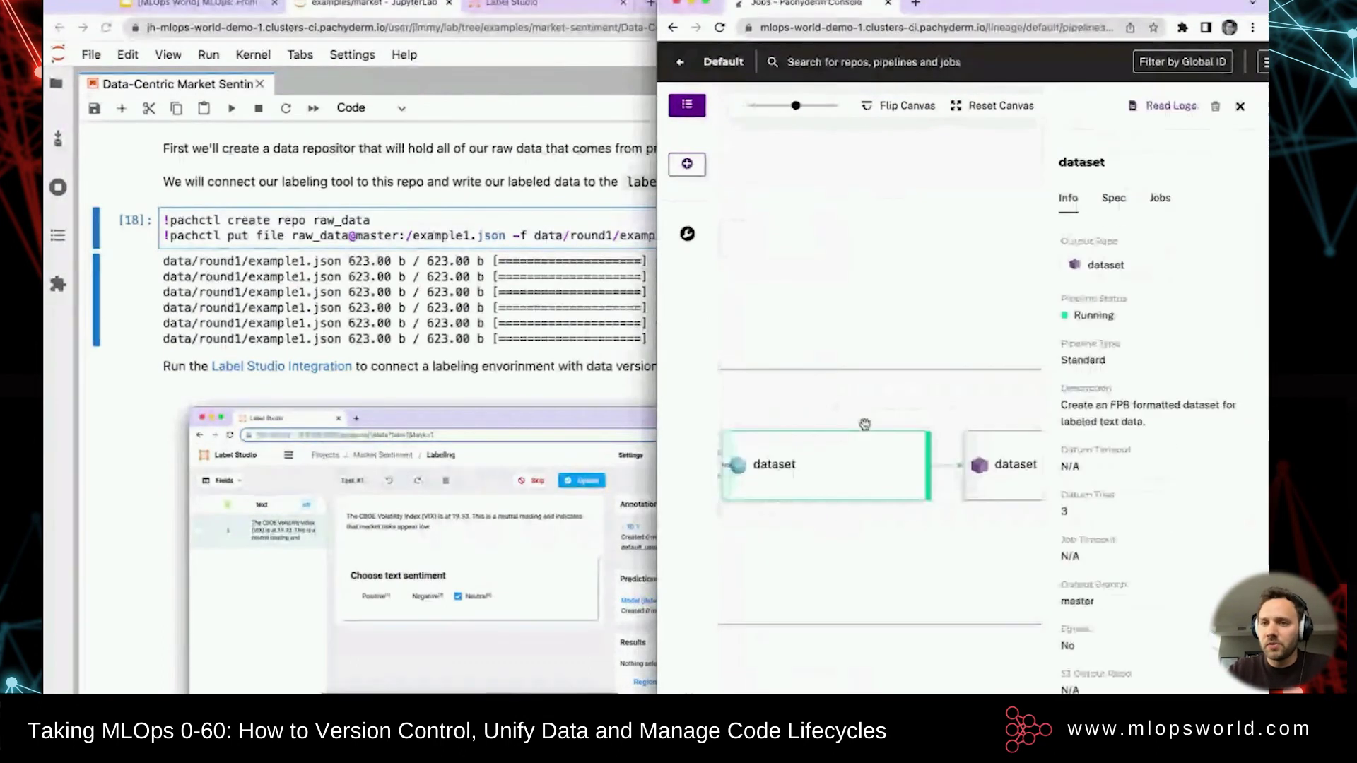
pyautogui.click(1113, 199)
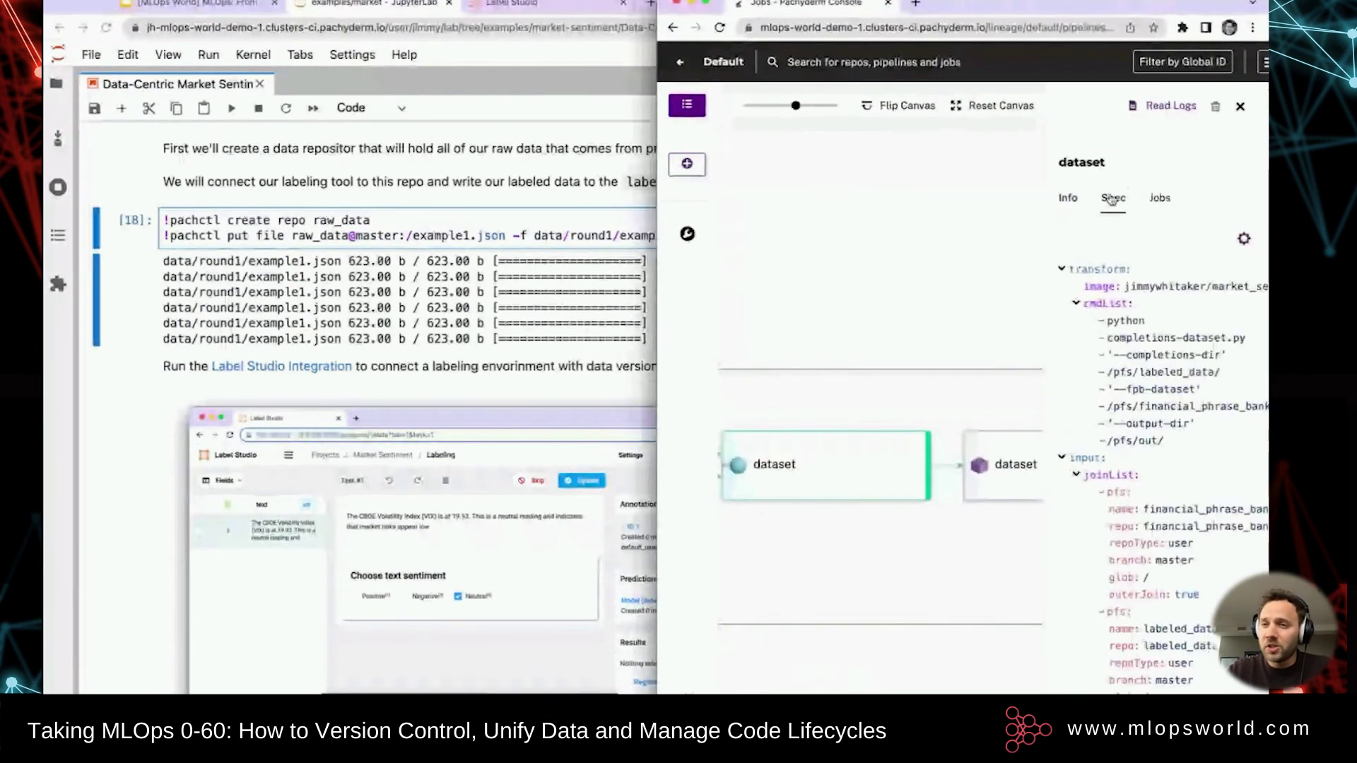
pyautogui.hscroll(2, 1159, 383)
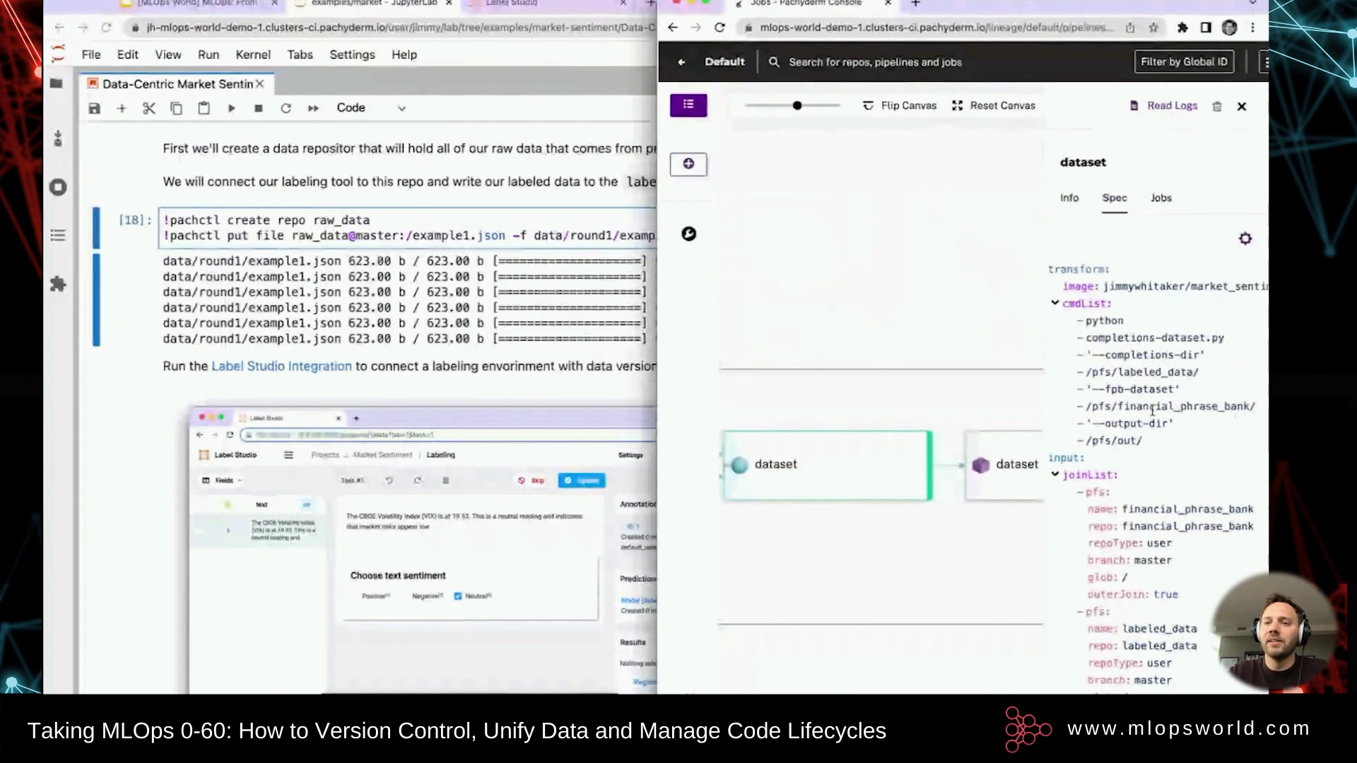
pyautogui.hscroll(-2, 1151, 408)
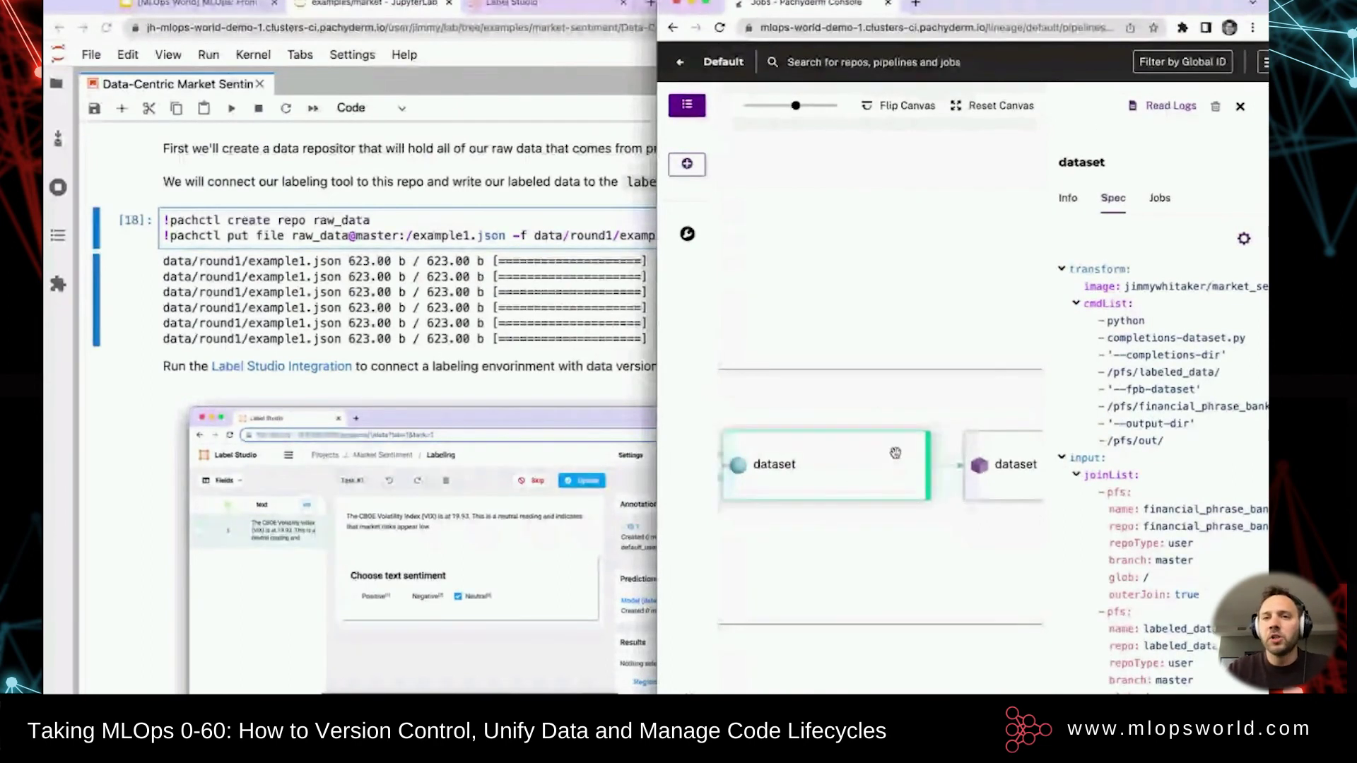
pyautogui.click(1239, 106)
pyautogui.scroll(-2, 968, 313)
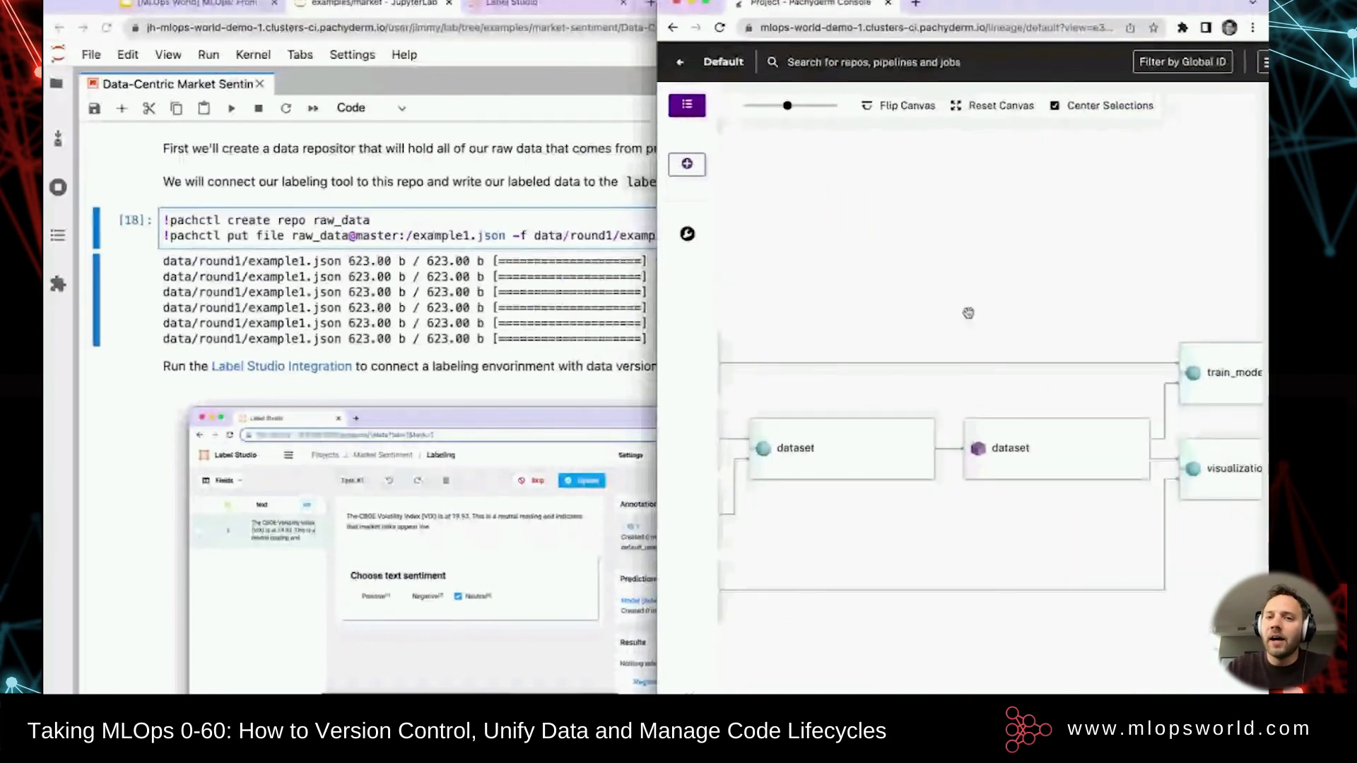
pyautogui.scroll(-1, 1021, 313)
pyautogui.hscroll(-3, 1124, 275)
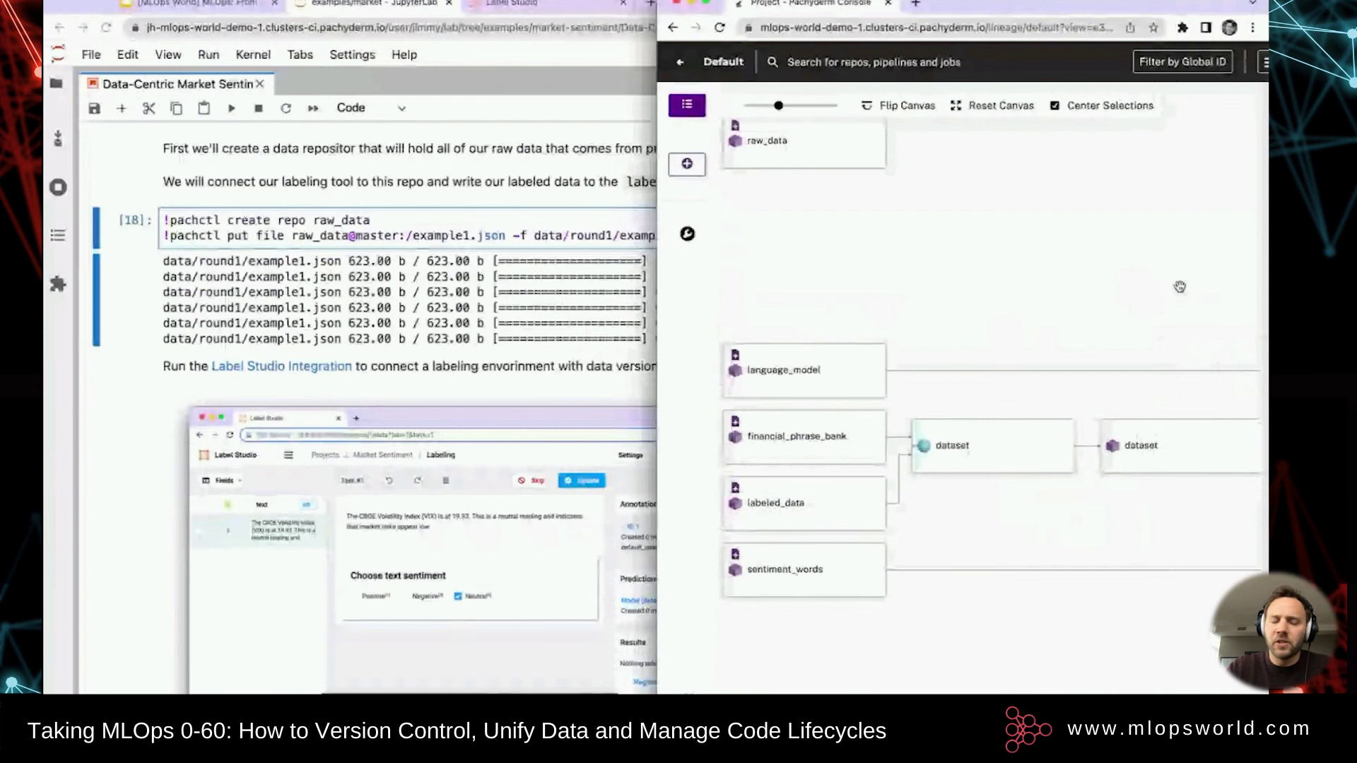